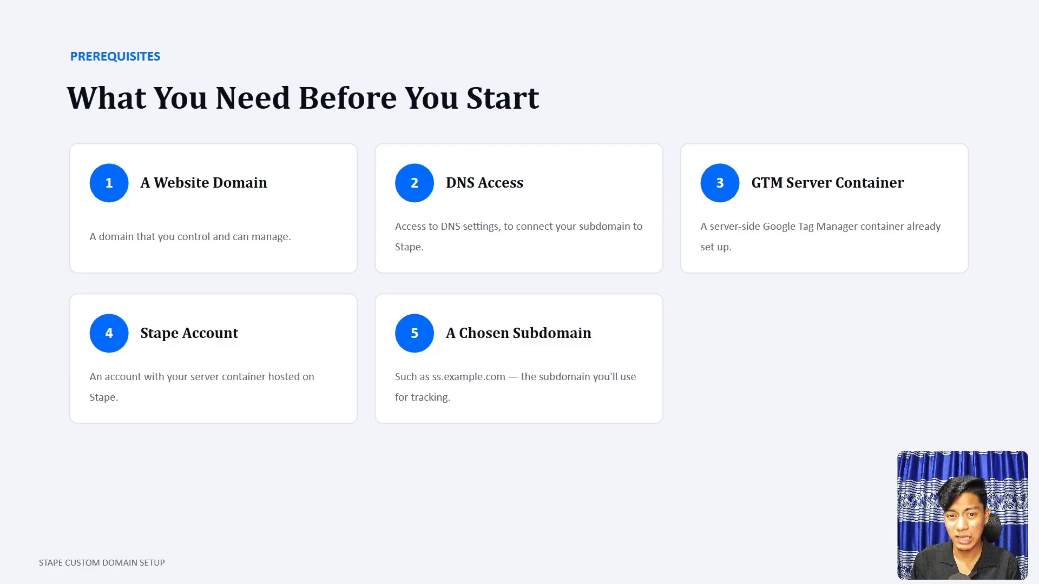
{"action": "left_click", "coordinate": [686, 432]}
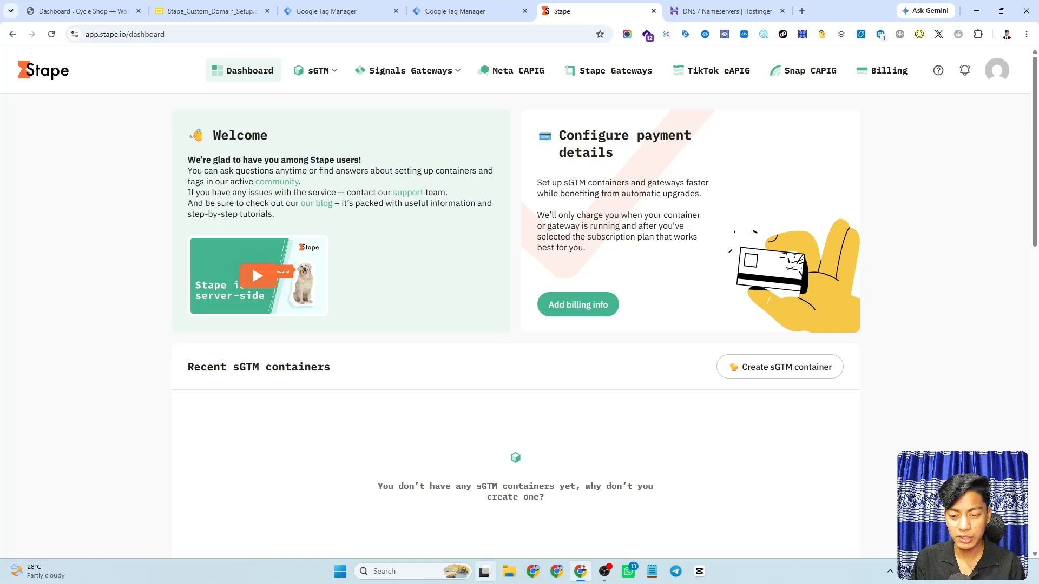
- Start a new sGTM container from the dashboard and enter the analytics brand's name as the container name
{"action": "scroll", "coordinate": [695, 231], "scroll_direction": "down", "scroll_amount": 1}
{"action": "scroll", "coordinate": [695, 231], "scroll_direction": "down", "scroll_amount": 1}
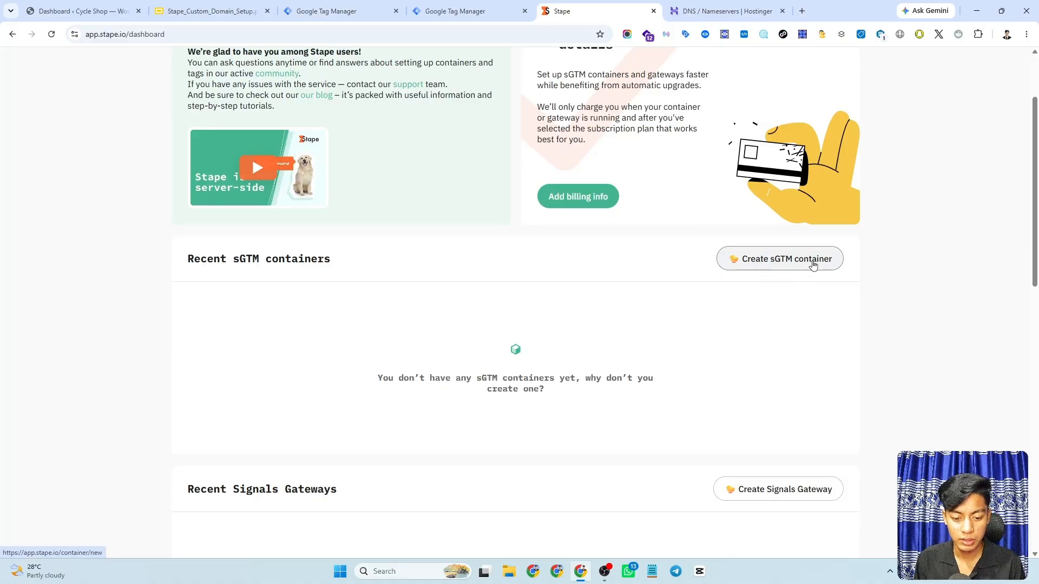
{"action": "left_click", "coordinate": [774, 260]}
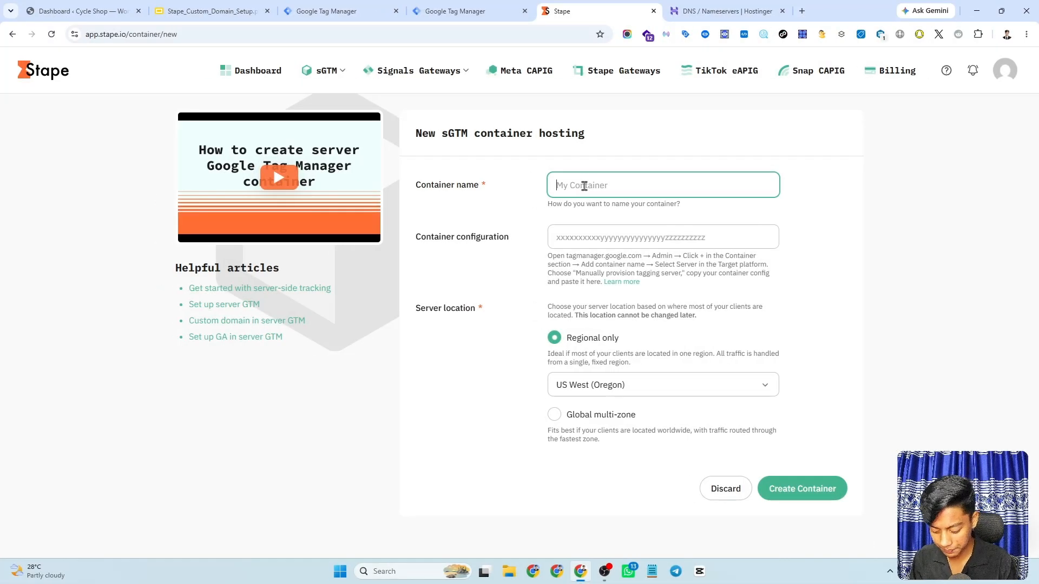
{"action": "type", "text": "Ana"}
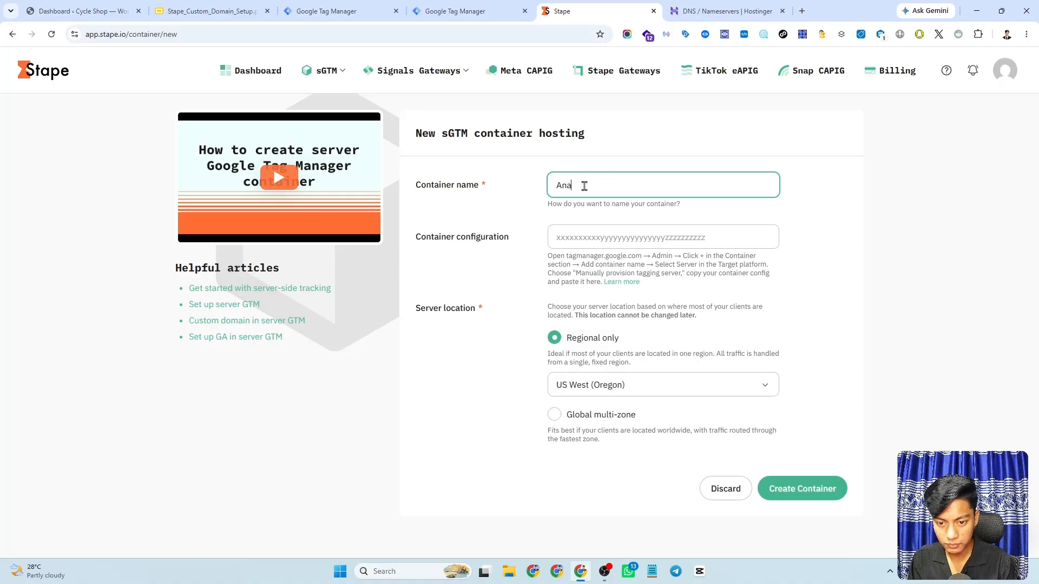
{"action": "type", "text": "lytics "}
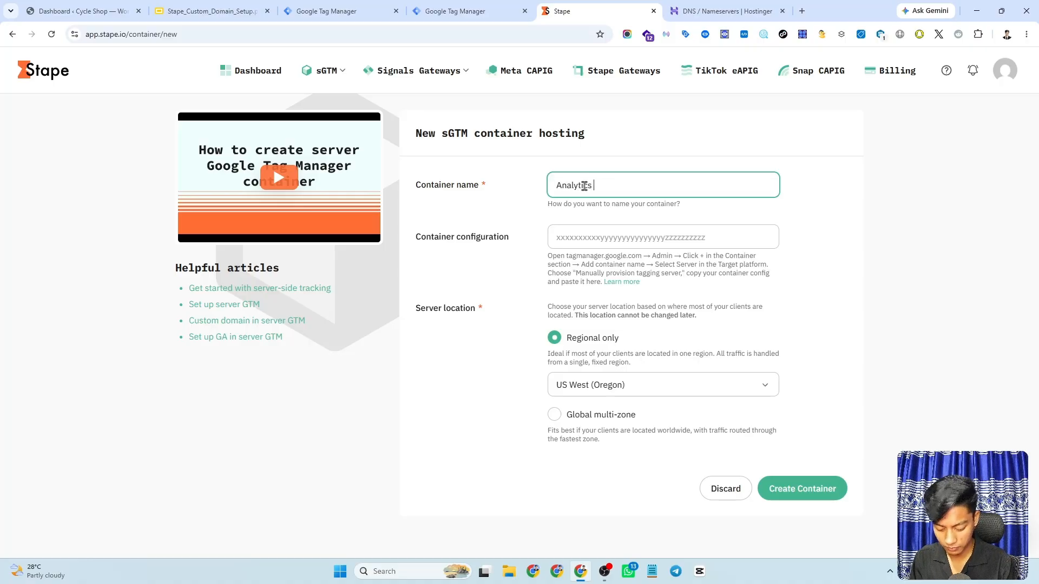
{"action": "type", "text": "by Chamok"}
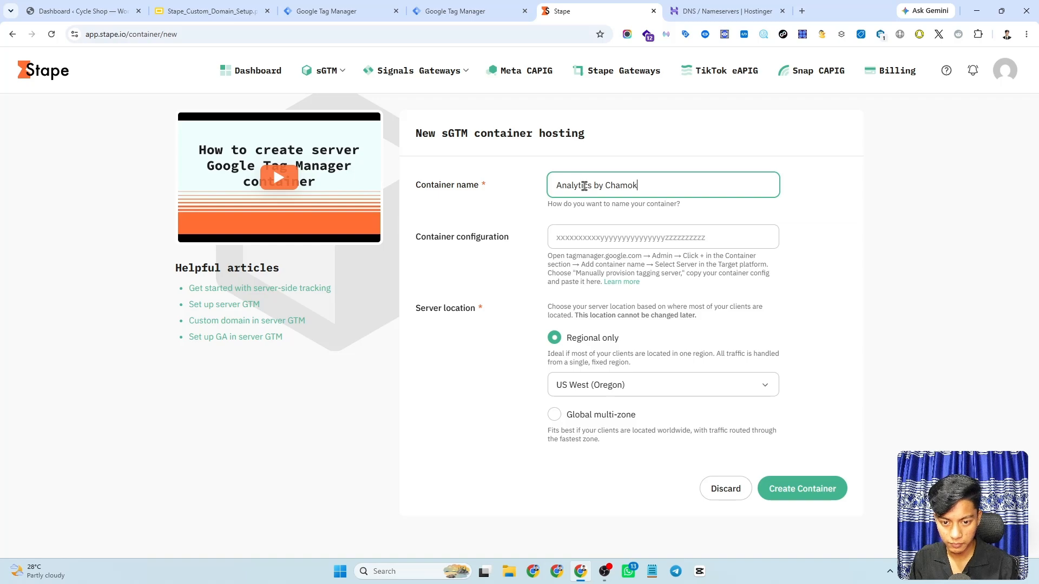
{"action": "left_click", "coordinate": [629, 223]}
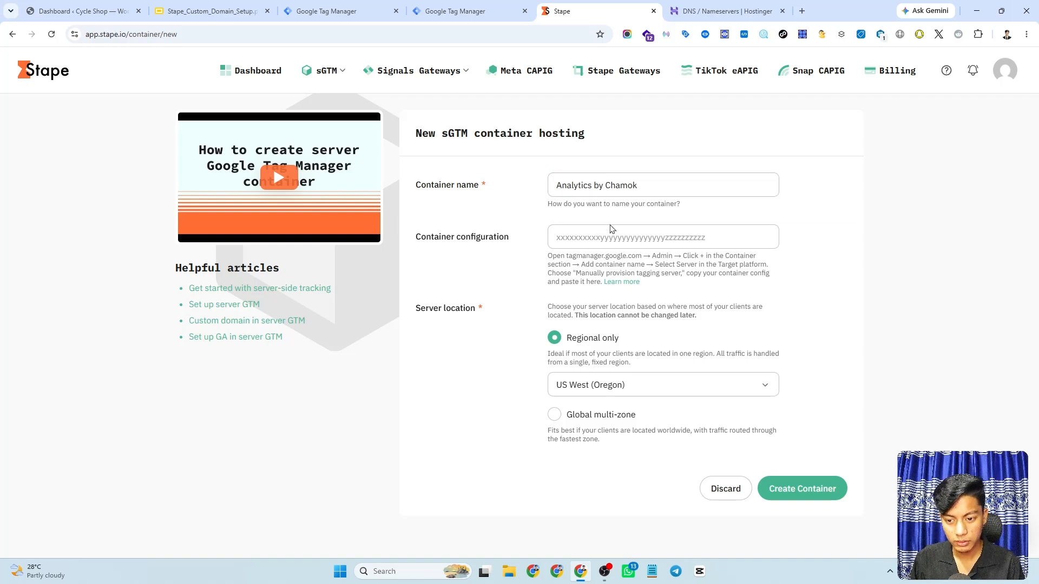
- Switch to the Google Tag Manager server container, choose manual tagging server provisioning, and copy its container config
{"action": "left_click", "coordinate": [624, 236]}
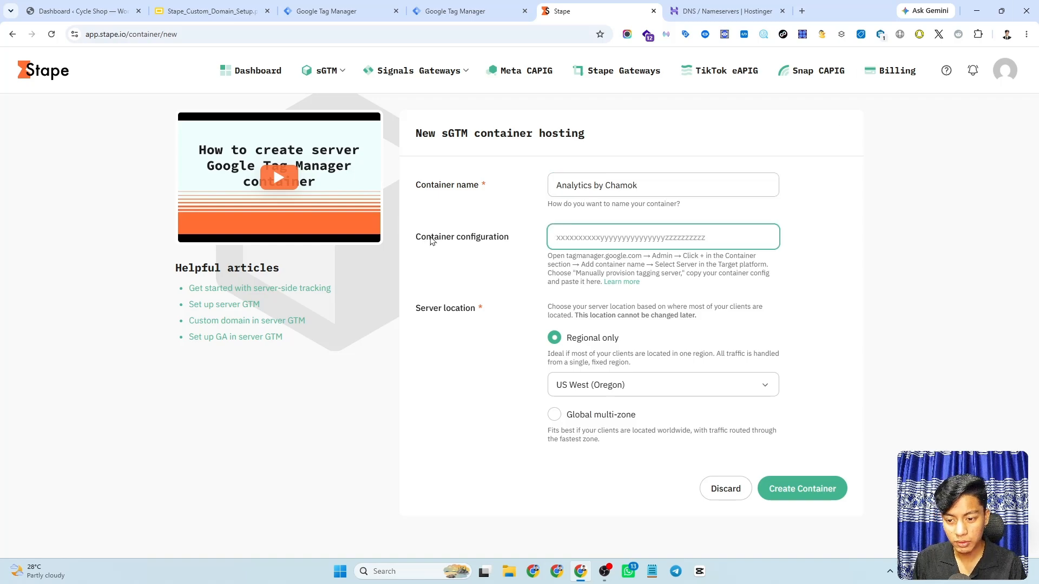
{"action": "left_click_drag", "start_coordinate": [510, 237], "coordinate": [417, 238]}
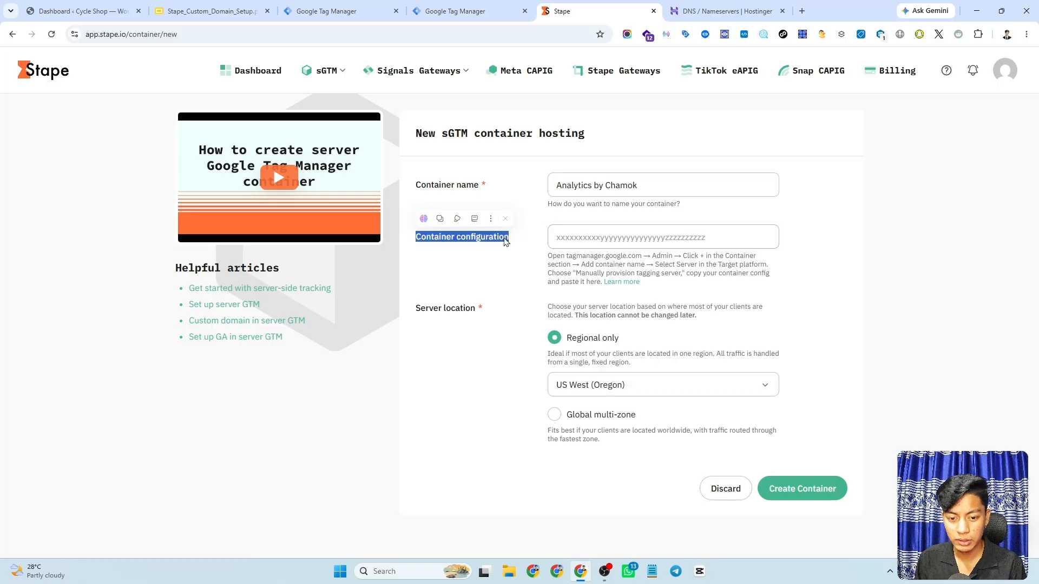
{"action": "left_click", "coordinate": [520, 240]}
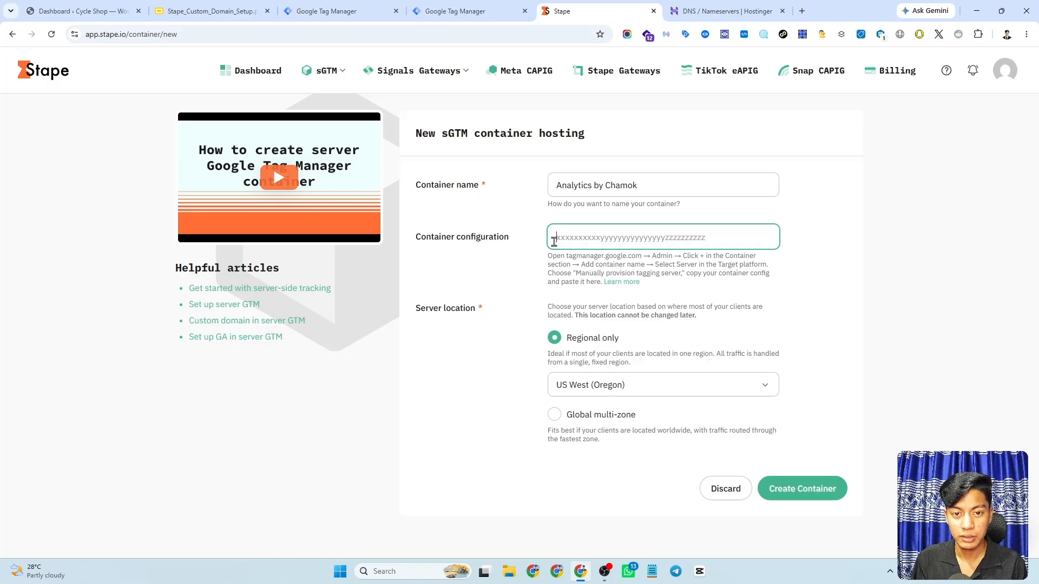
{"action": "left_click", "coordinate": [460, 4]}
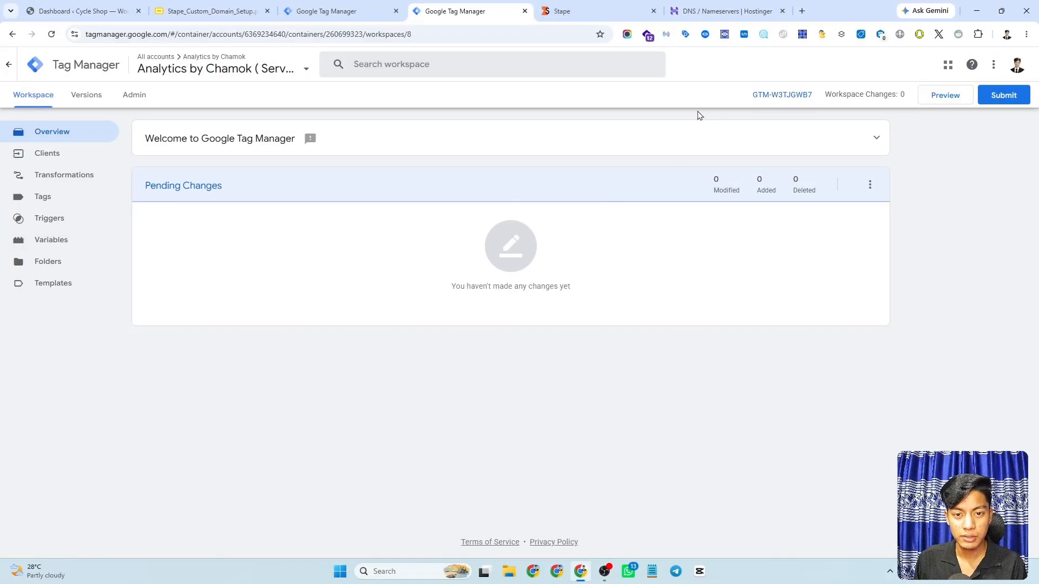
{"action": "left_click", "coordinate": [784, 95]}
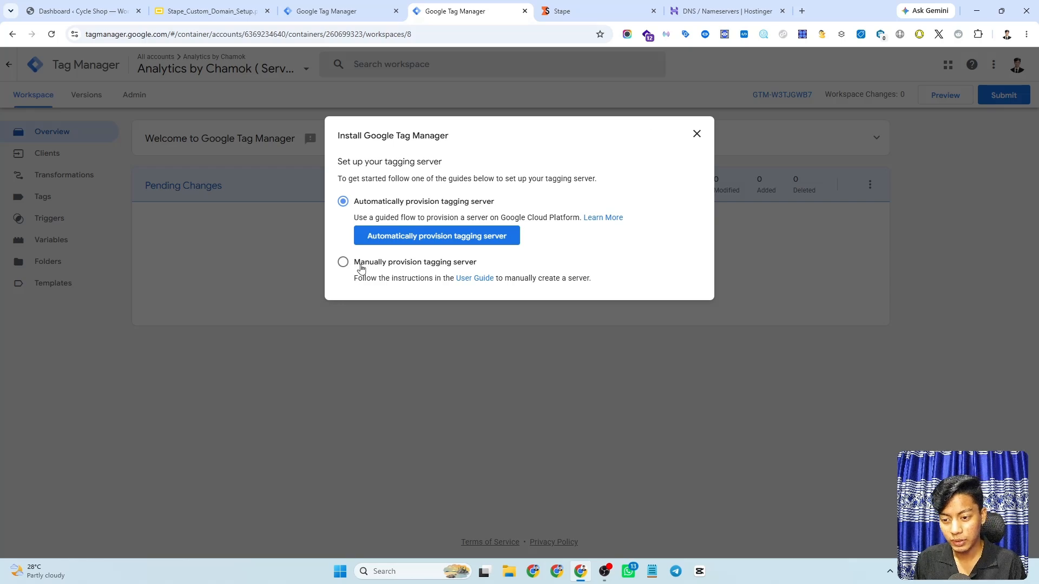
{"action": "left_click", "coordinate": [425, 267]}
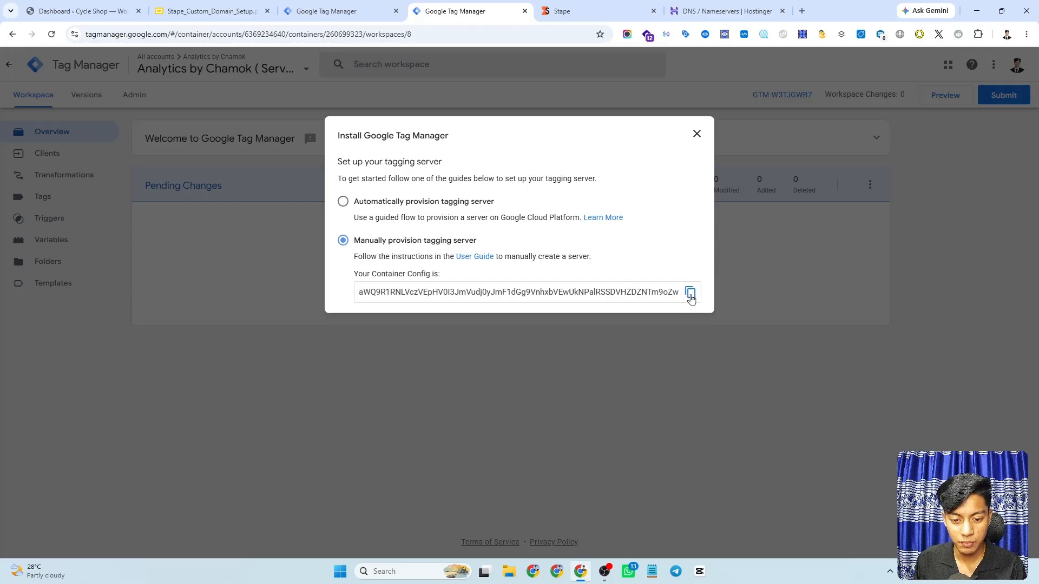
{"action": "left_click", "coordinate": [691, 295]}
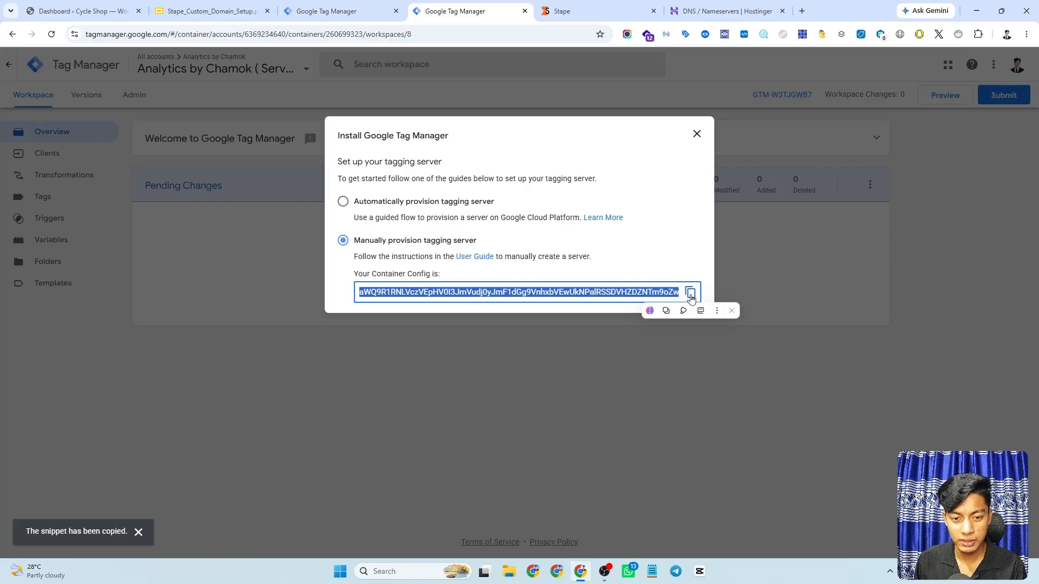
- Return to Stape and paste the copied container config into the new container's configuration field
{"action": "left_click", "coordinate": [590, 9]}
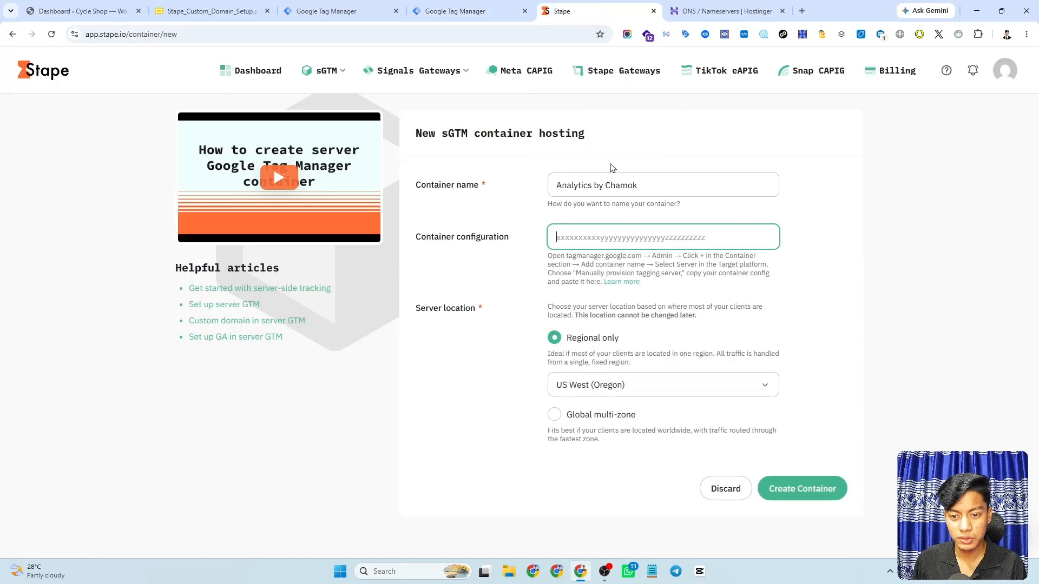
{"action": "key", "text": "ctrl+v"}
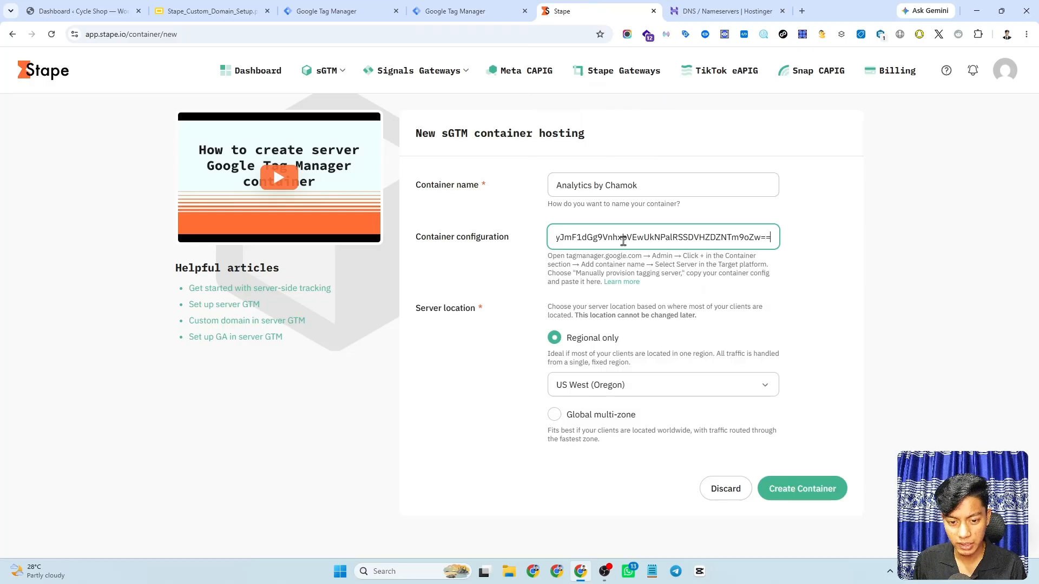
{"action": "left_click", "coordinate": [824, 263]}
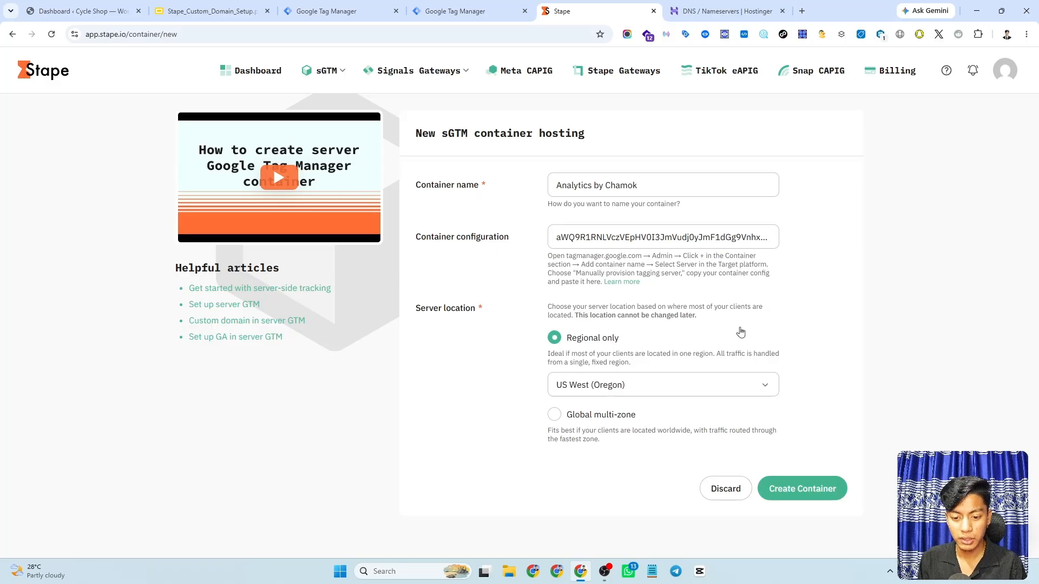
- Set the regional server location to CA East (Canada) and create the container
{"action": "left_click", "coordinate": [689, 387]}
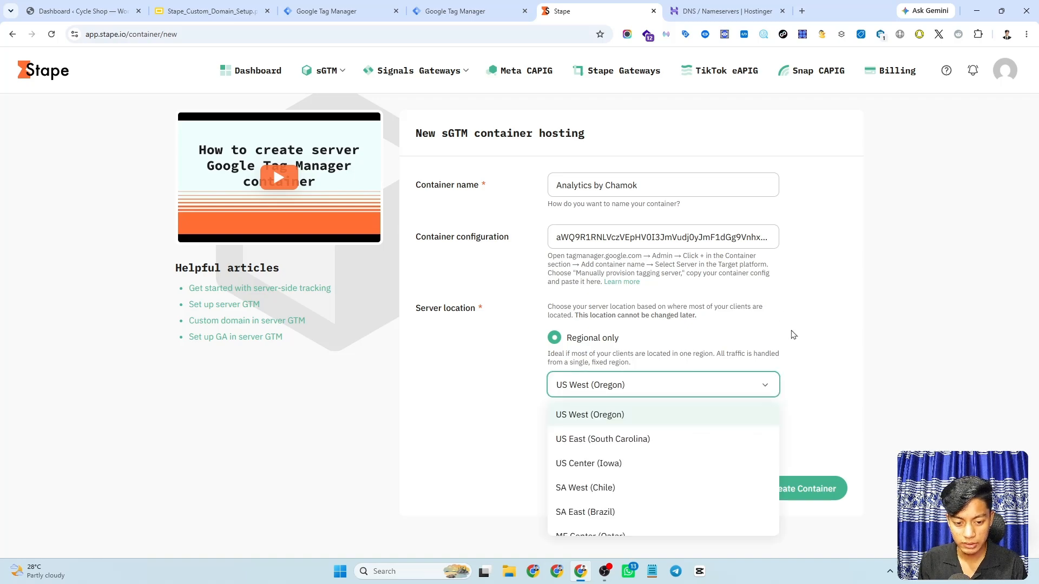
{"action": "scroll", "coordinate": [652, 441], "scroll_direction": "down", "scroll_amount": 2}
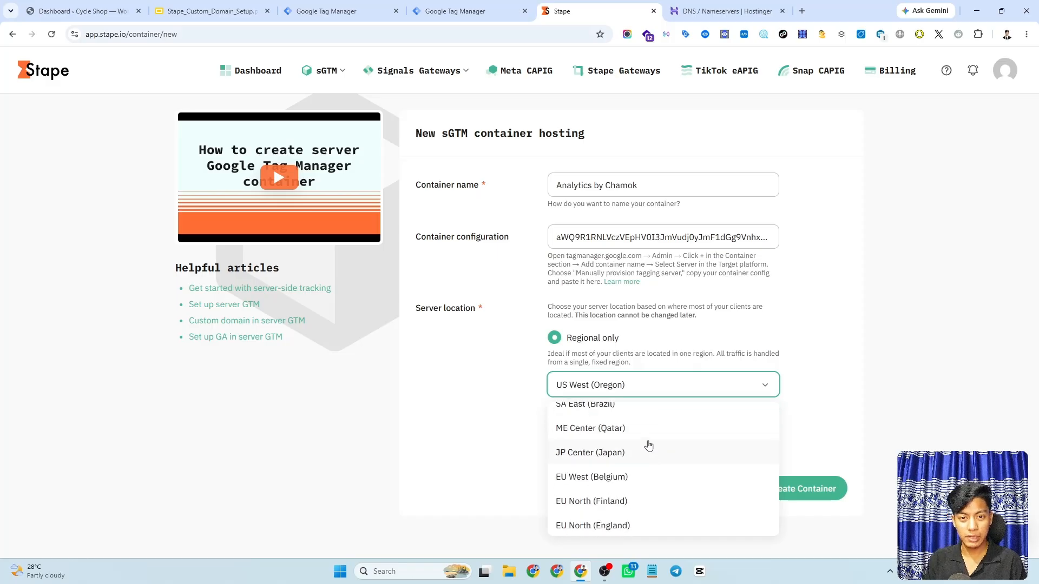
{"action": "scroll", "coordinate": [649, 446], "scroll_direction": "down", "scroll_amount": 2}
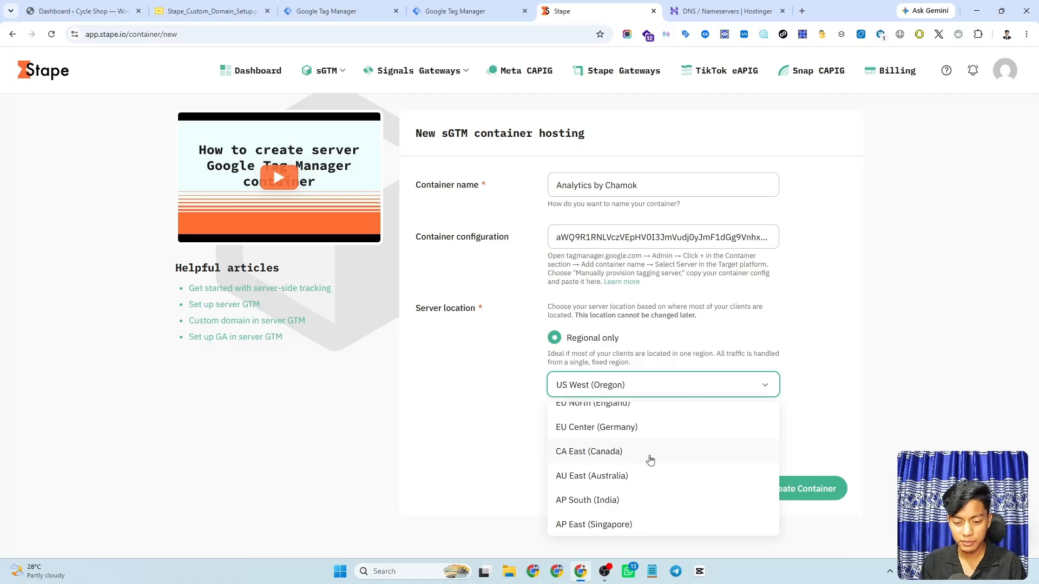
{"action": "scroll", "coordinate": [643, 490], "scroll_direction": "up", "scroll_amount": 2}
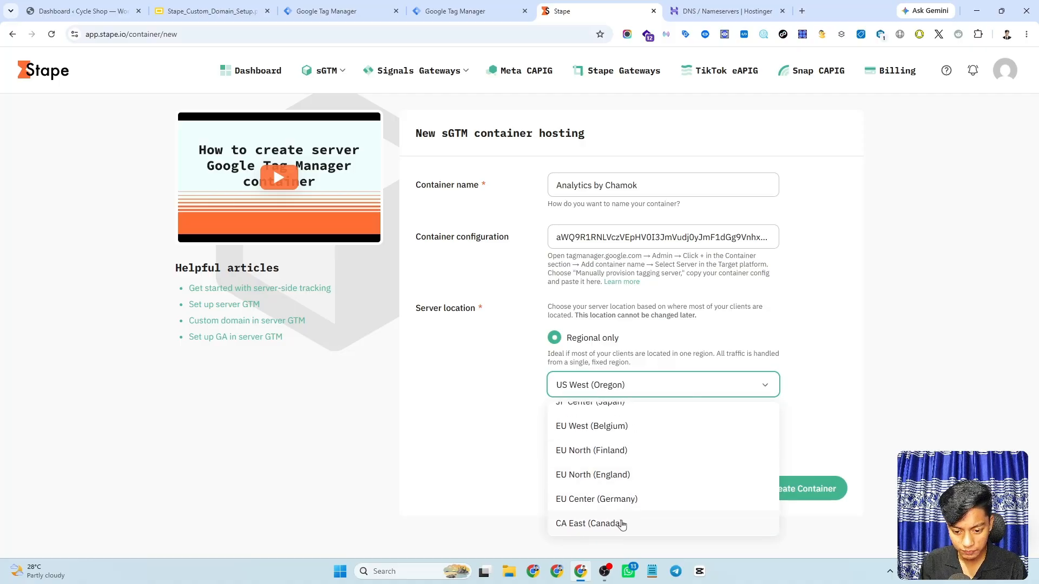
{"action": "left_click", "coordinate": [629, 523]}
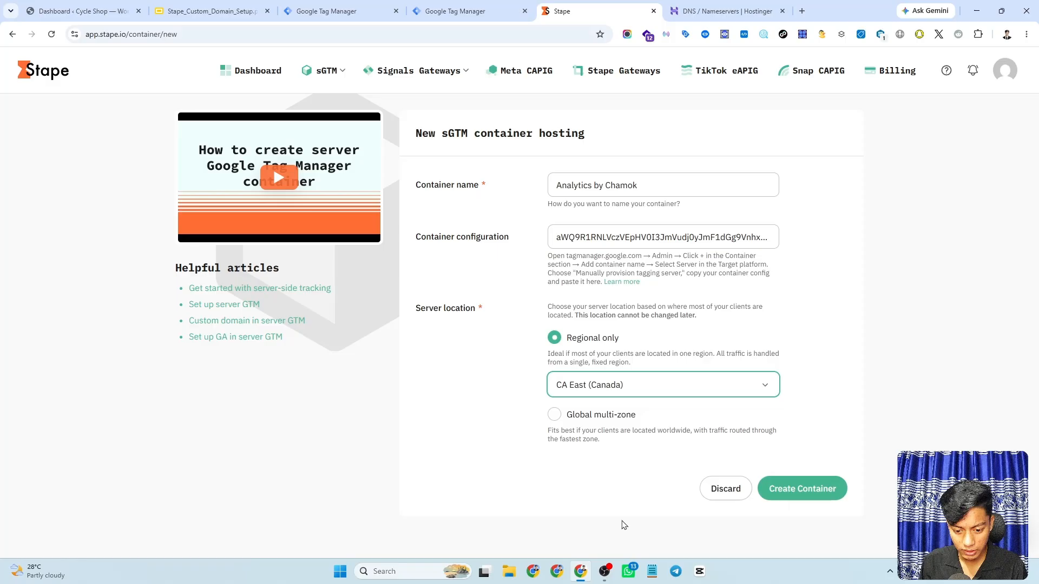
{"action": "left_click", "coordinate": [794, 490]}
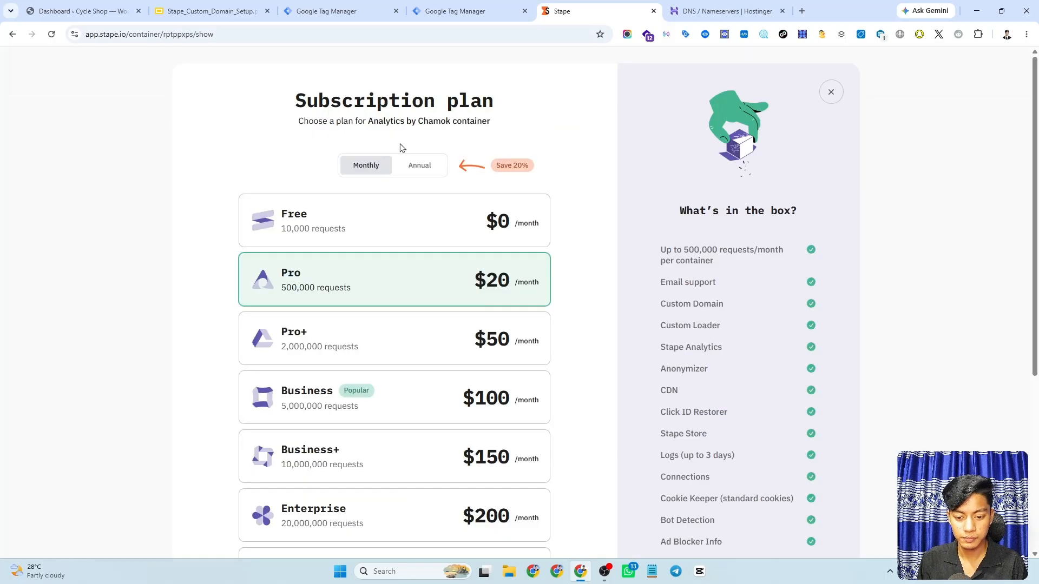
- Choose the Free monthly plan with automatic upgrading to the next tier turned off, and continue with it
{"action": "scroll", "coordinate": [626, 183], "scroll_direction": "down", "scroll_amount": 1}
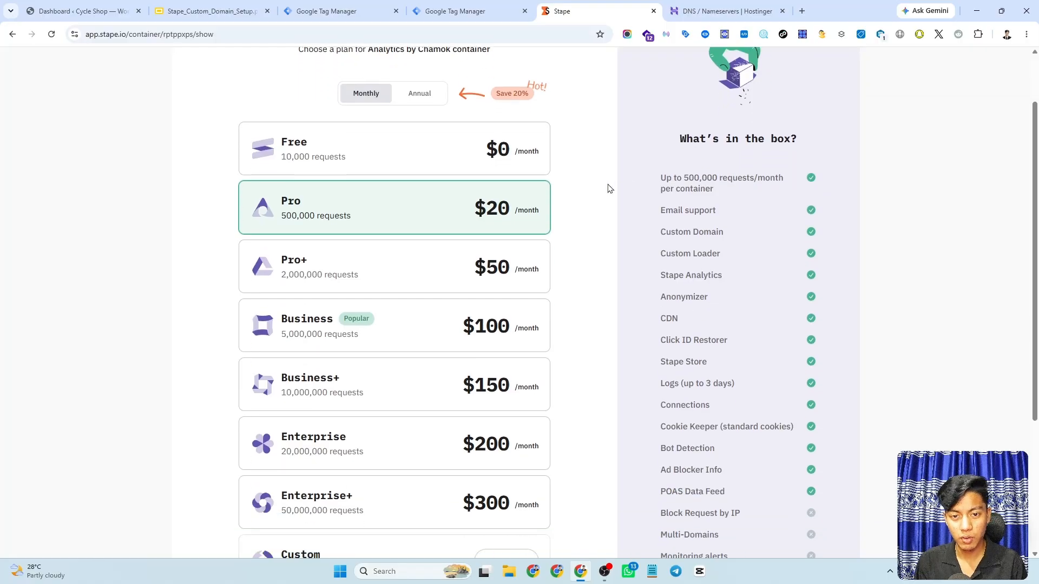
{"action": "scroll", "coordinate": [422, 233], "scroll_direction": "down", "scroll_amount": 3}
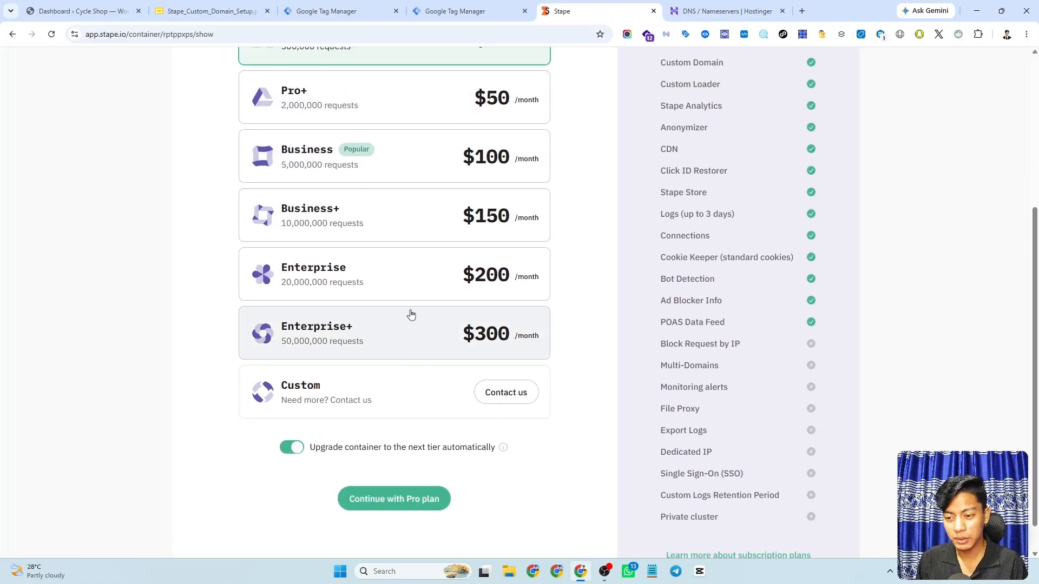
{"action": "scroll", "coordinate": [411, 315], "scroll_direction": "up", "scroll_amount": 4}
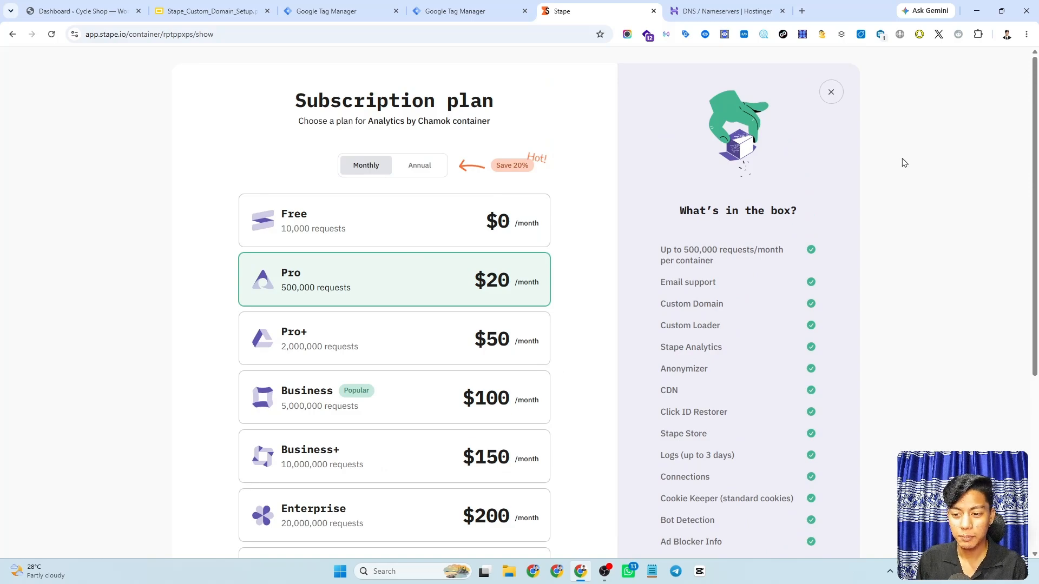
{"action": "left_click", "coordinate": [354, 216]}
{"action": "scroll", "coordinate": [584, 217], "scroll_direction": "down", "scroll_amount": 5}
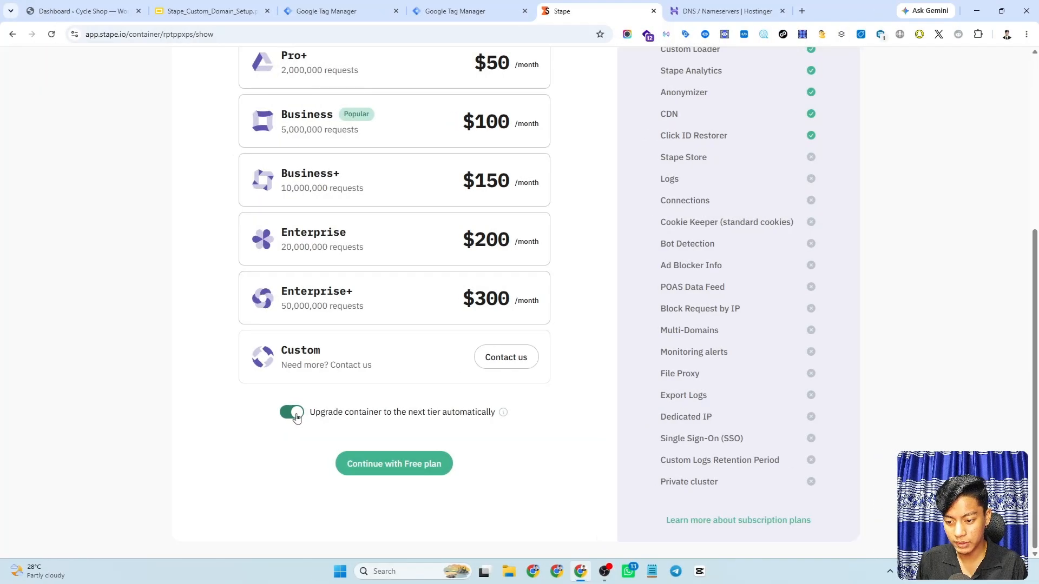
{"action": "left_click", "coordinate": [295, 415]}
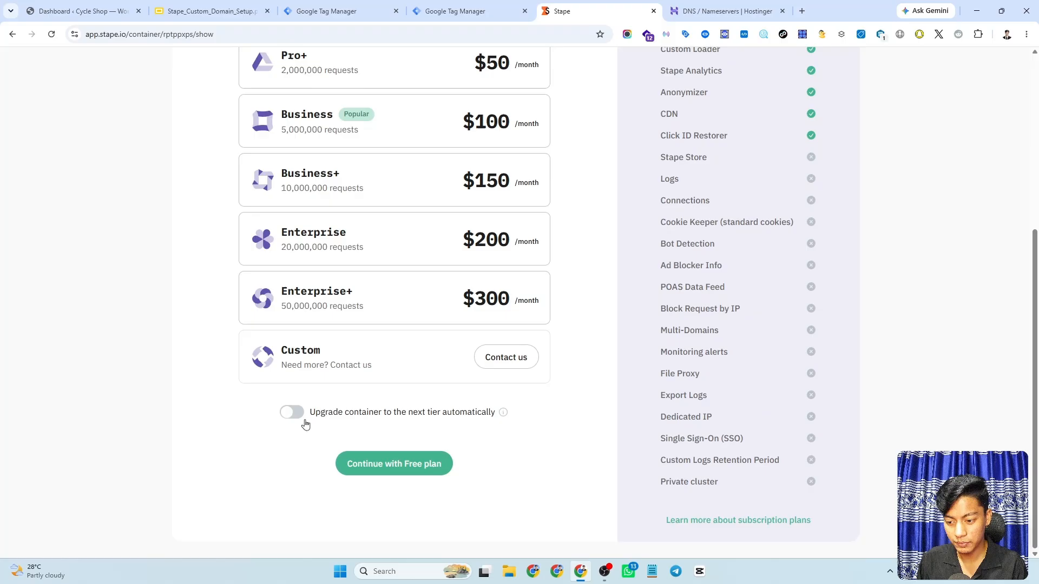
{"action": "left_click", "coordinate": [408, 469]}
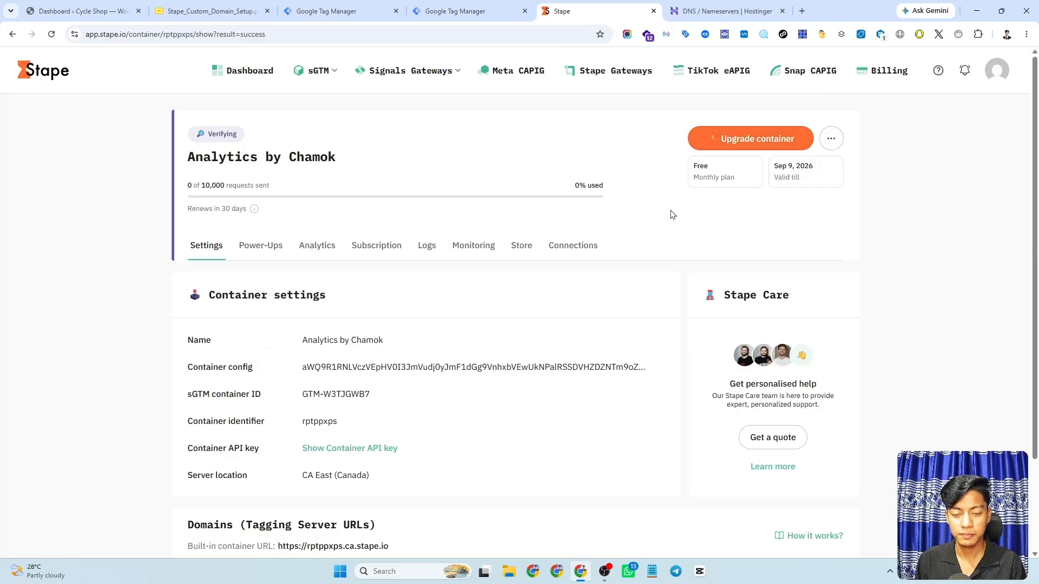
- Review the new container's status, settings and built-in tagging server URL in the Domains section
{"action": "scroll", "coordinate": [637, 211], "scroll_direction": "down", "scroll_amount": 2}
{"action": "scroll", "coordinate": [636, 210], "scroll_direction": "up", "scroll_amount": 2}
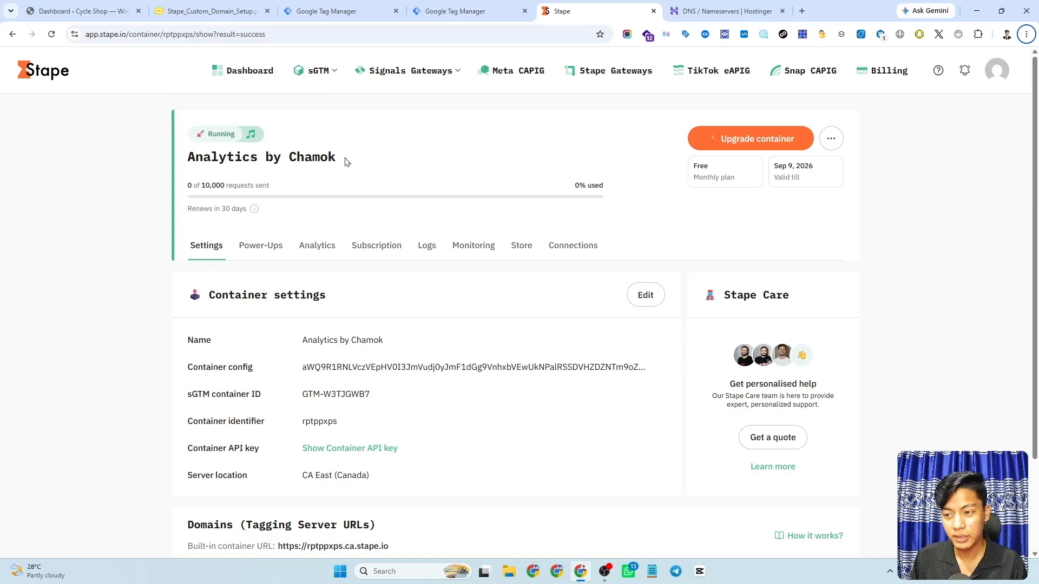
{"action": "scroll", "coordinate": [355, 209], "scroll_direction": "down", "scroll_amount": 2}
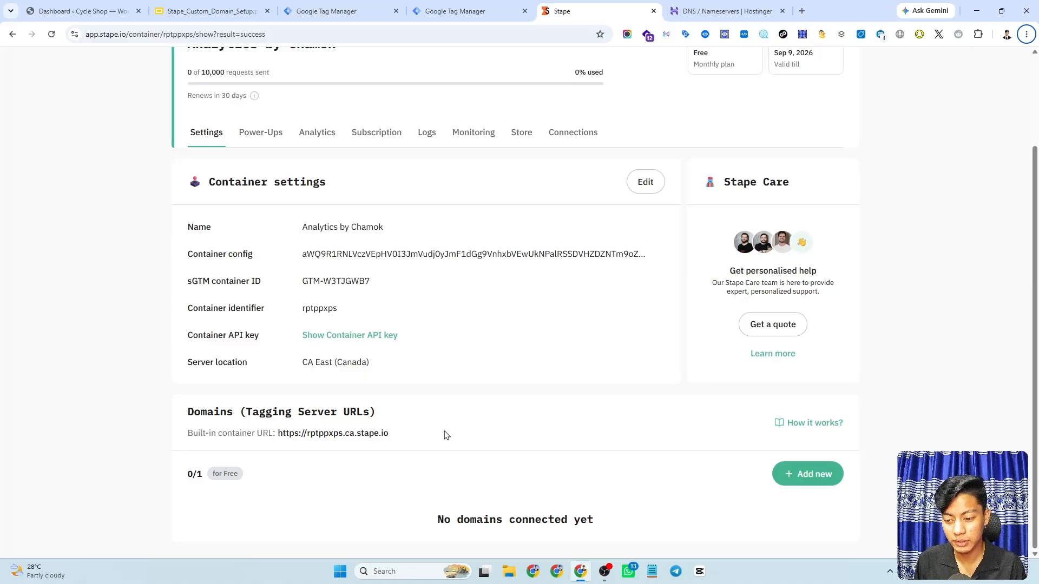
{"action": "left_click", "coordinate": [359, 440]}
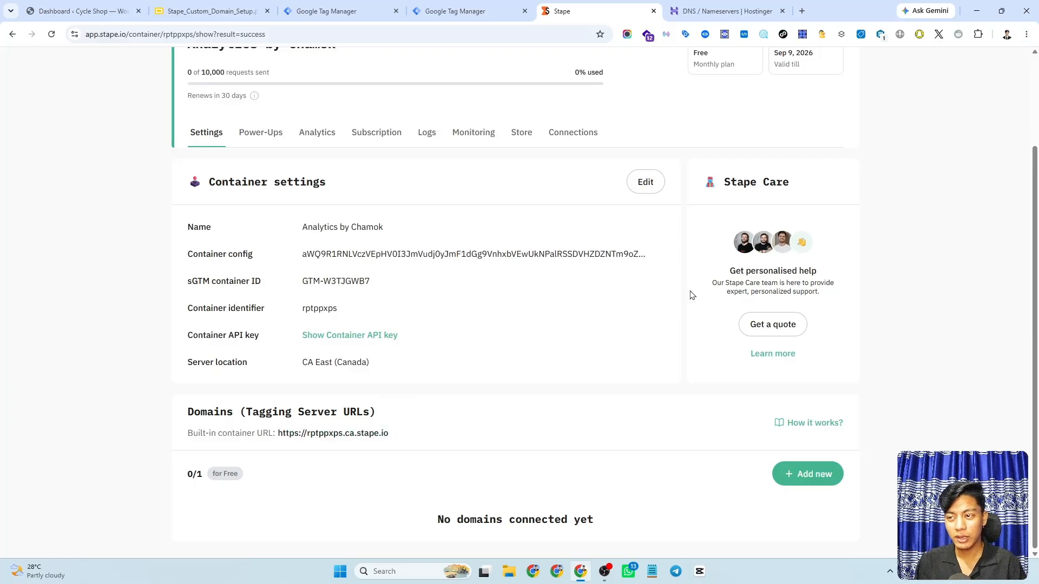
- Switch to the shop's WordPress dashboard and highlight the site's base URL without the admin path
{"action": "scroll", "coordinate": [351, 233], "scroll_direction": "up", "scroll_amount": 2}
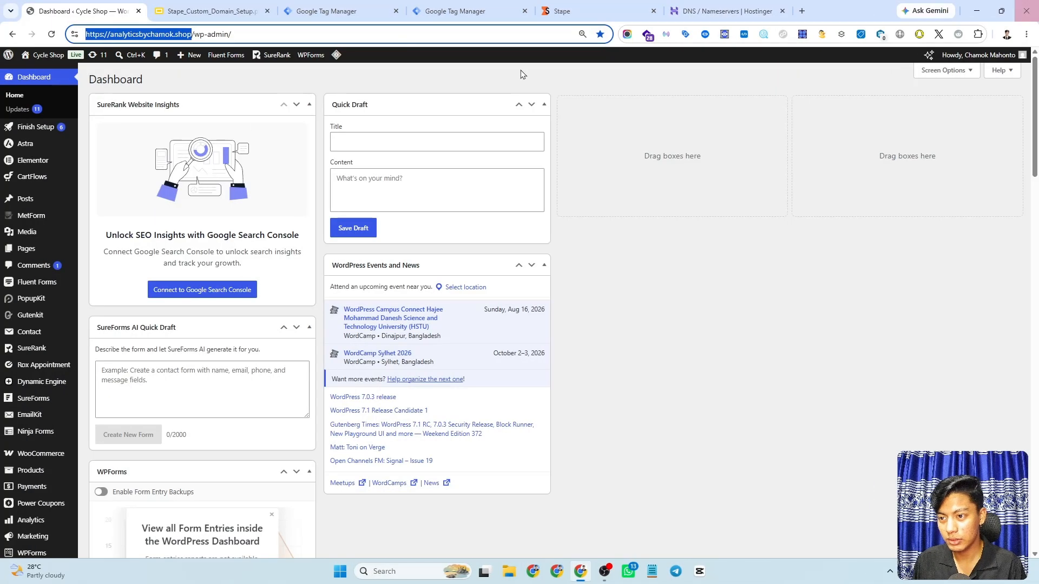
{"action": "left_click", "coordinate": [188, 36]}
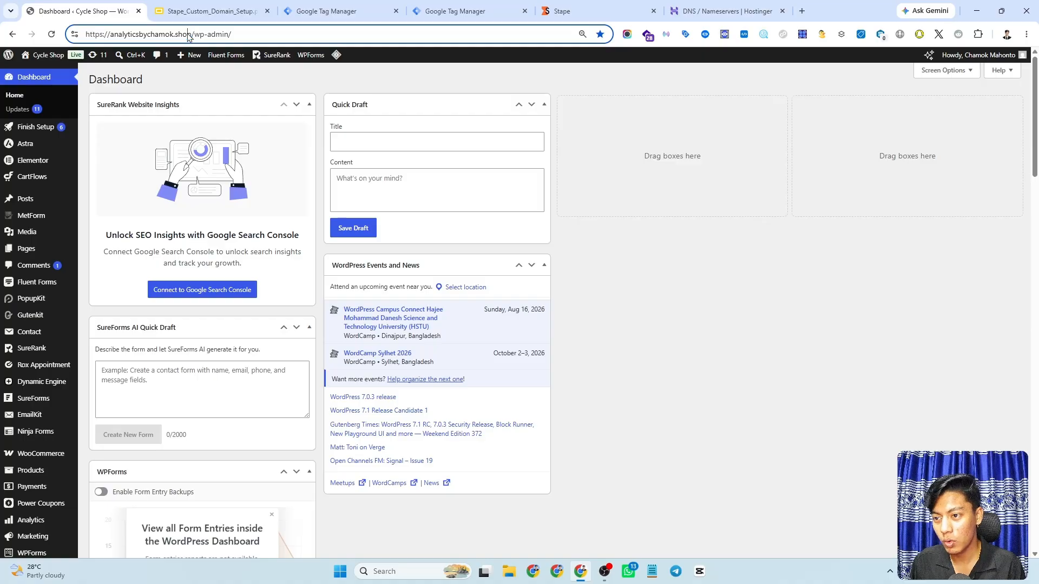
{"action": "left_click_drag", "start_coordinate": [191, 34], "coordinate": [82, 34]}
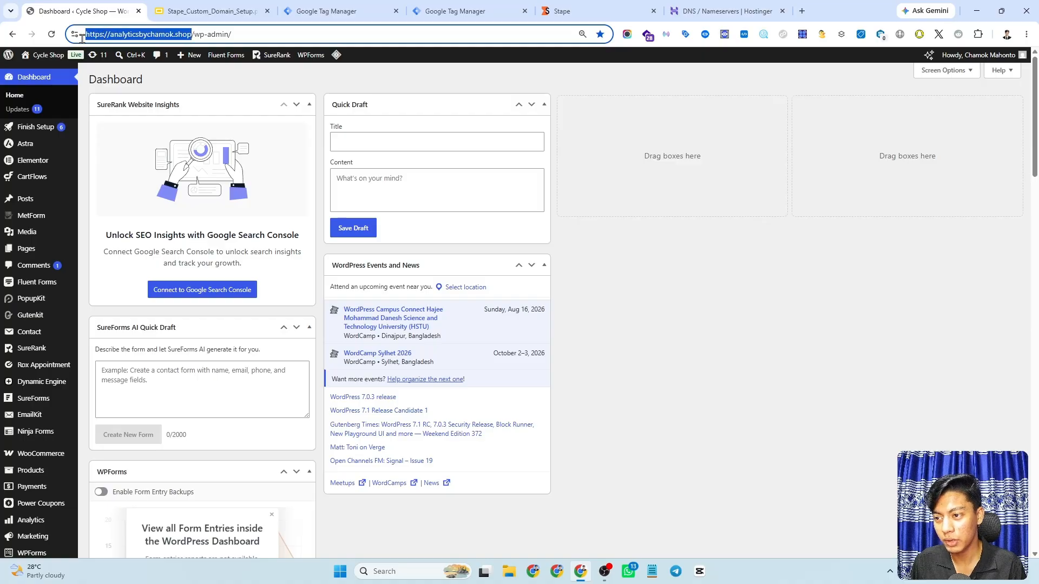
- Switch back to the Stape container and start adding a custom domain in the Domains section
{"action": "left_click", "coordinate": [595, 11]}
{"action": "scroll", "coordinate": [392, 345], "scroll_direction": "down", "scroll_amount": 2}
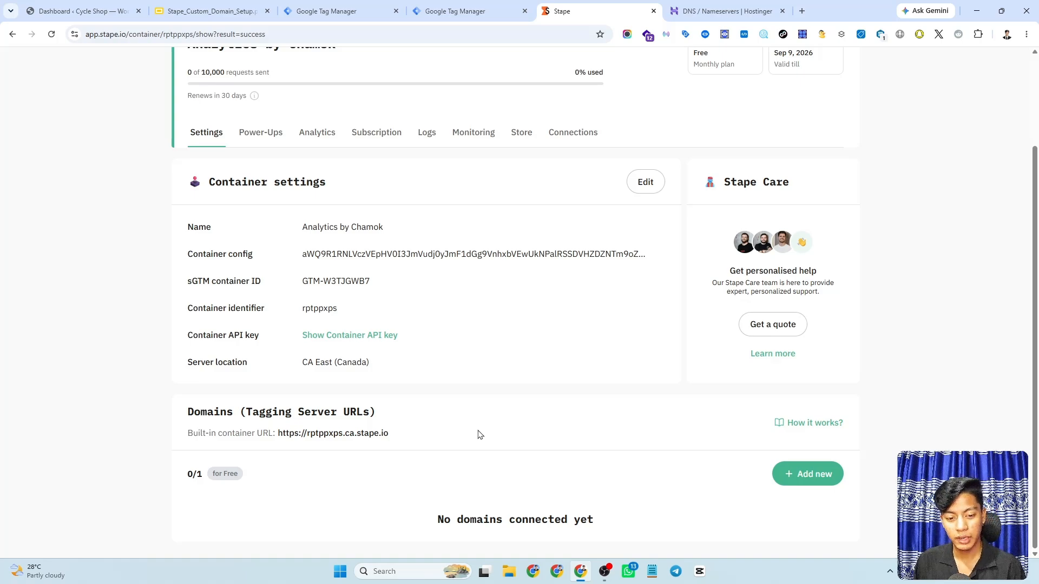
{"action": "left_click", "coordinate": [805, 480]}
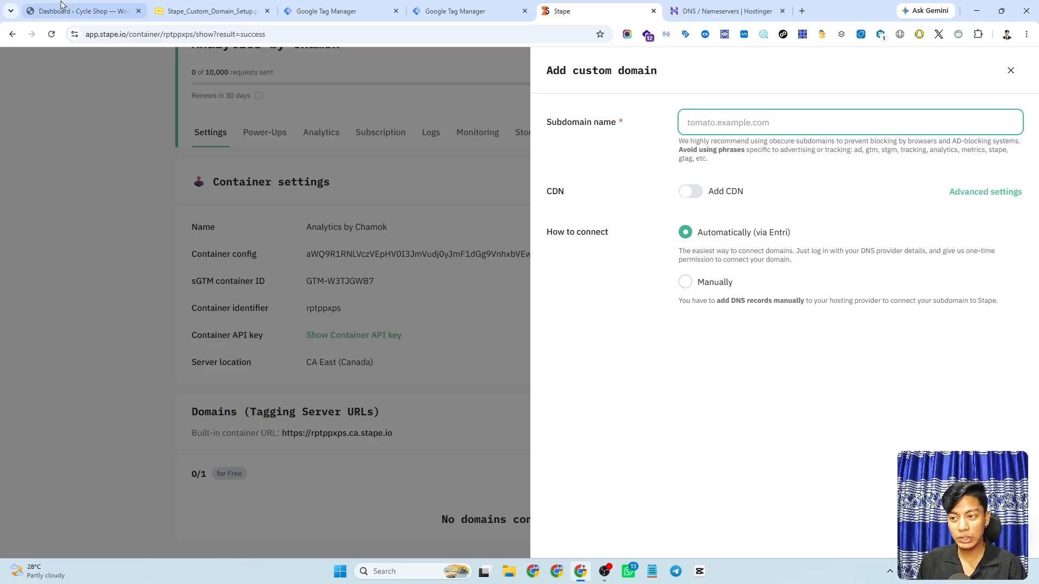
- Copy analyticsbychamok.shop from the WordPress site's address and paste it as the subdomain name in Stape's custom domain form
{"action": "left_click", "coordinate": [81, 11]}
{"action": "left_click_drag", "start_coordinate": [86, 34], "coordinate": [195, 30]}
{"action": "left_click", "coordinate": [194, 32]}
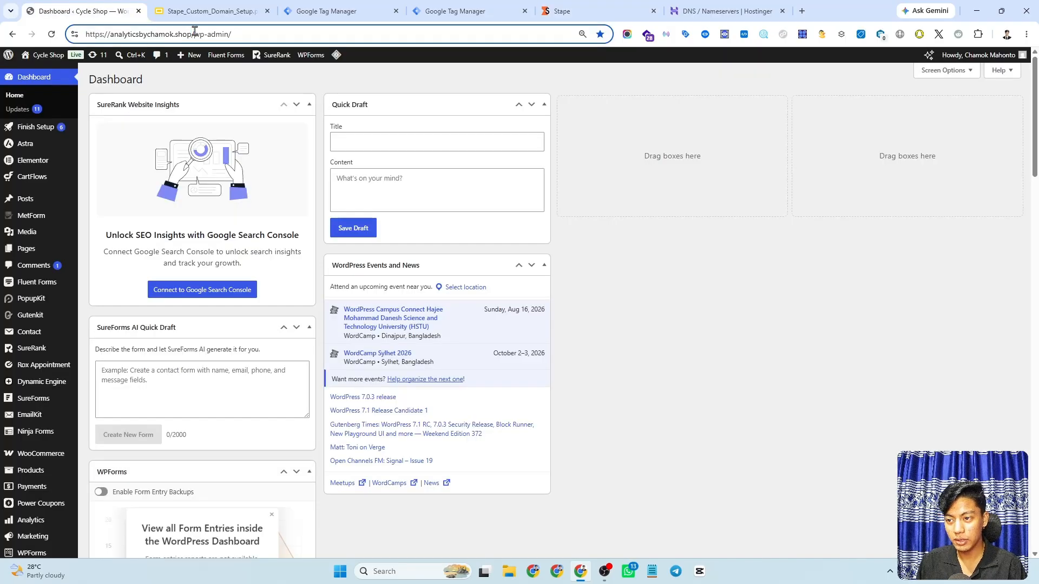
{"action": "left_click_drag", "start_coordinate": [111, 34], "coordinate": [189, 31]}
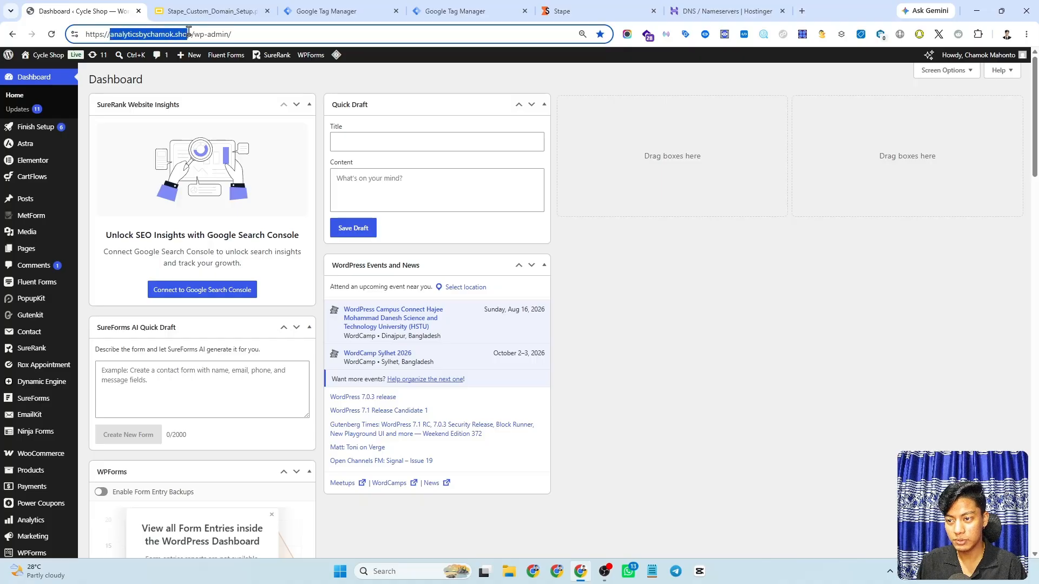
{"action": "left_click", "coordinate": [722, 10]}
{"action": "left_click", "coordinate": [605, 6]}
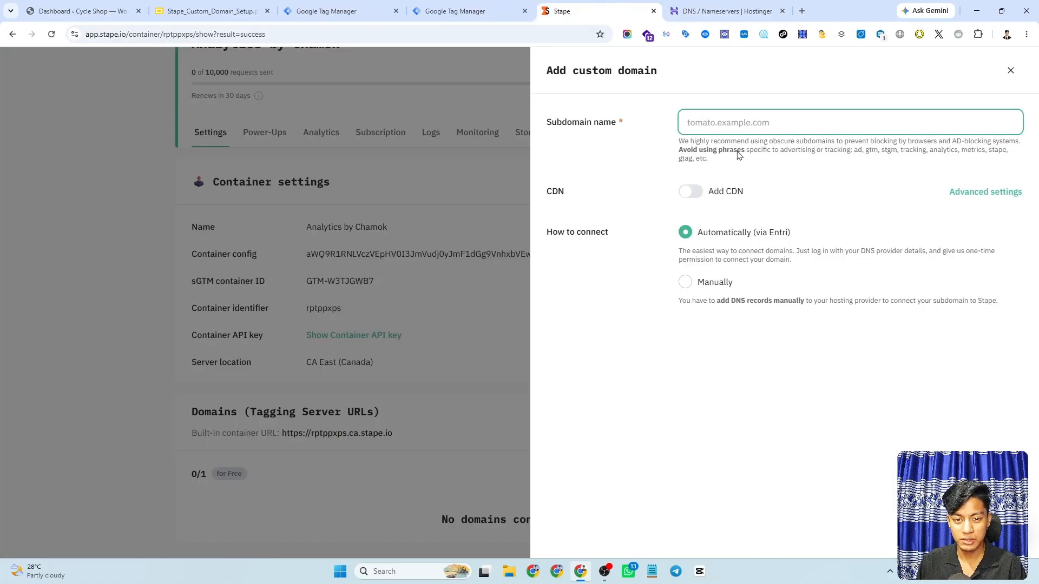
{"action": "key", "text": "ctrl+v"}
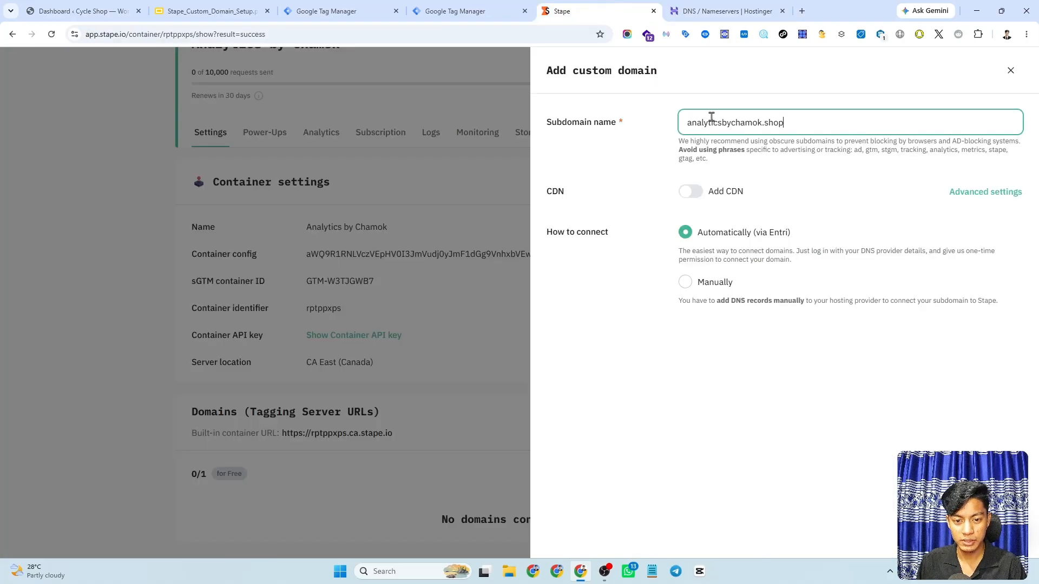
- Prefix the domain with "tracking." to make the subdomain name tracking.analyticsbychamok.shop
{"action": "left_click", "coordinate": [819, 177]}
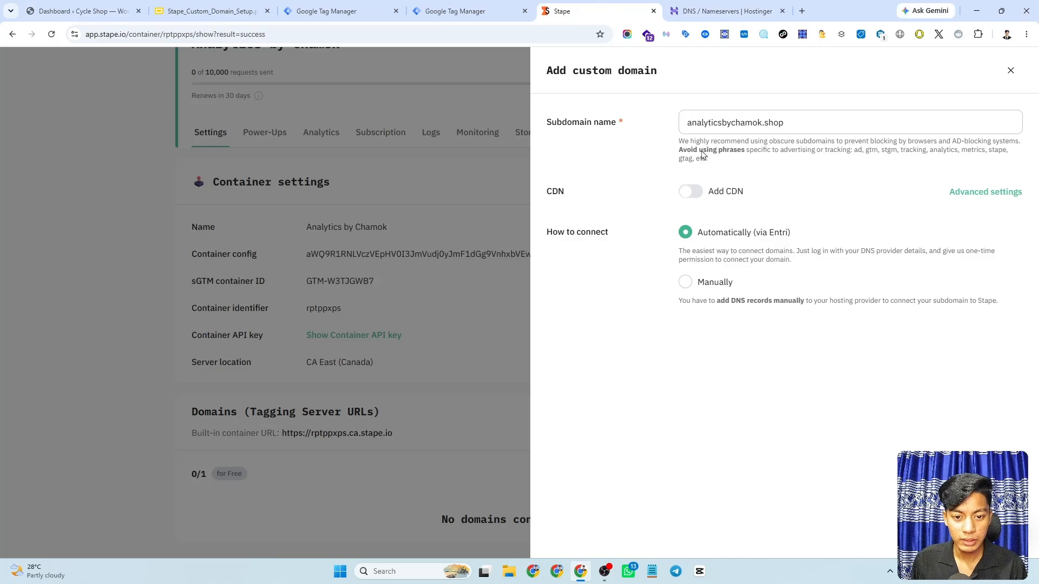
{"action": "left_click_drag", "start_coordinate": [867, 122], "coordinate": [680, 122]}
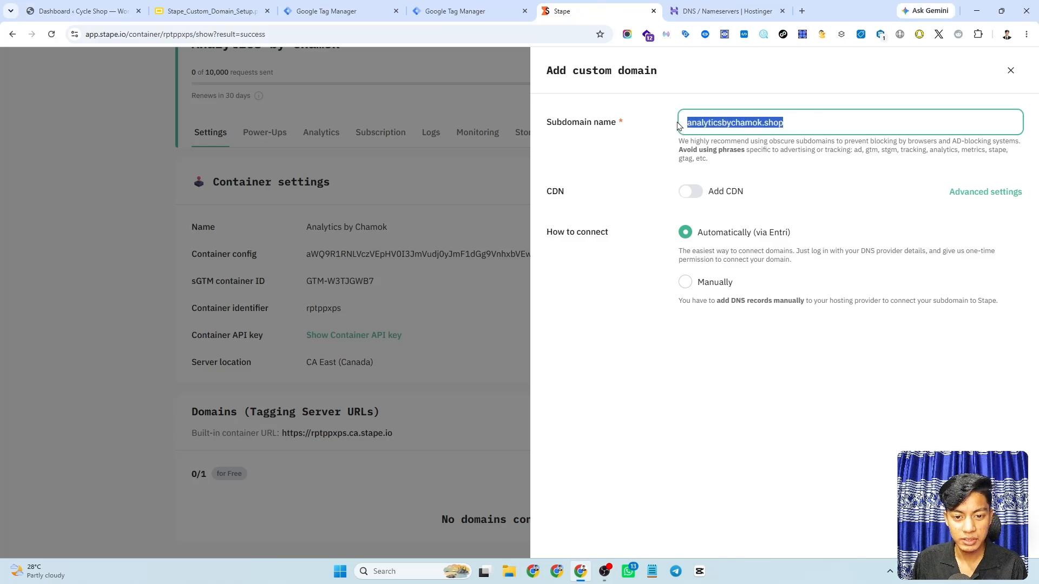
{"action": "left_click", "coordinate": [797, 176]}
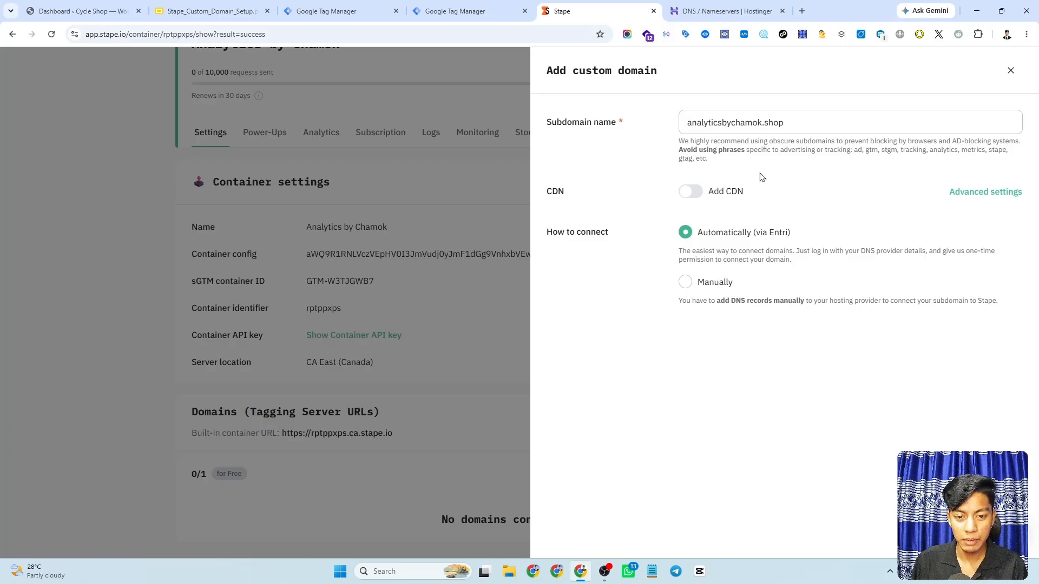
{"action": "left_click", "coordinate": [684, 123]}
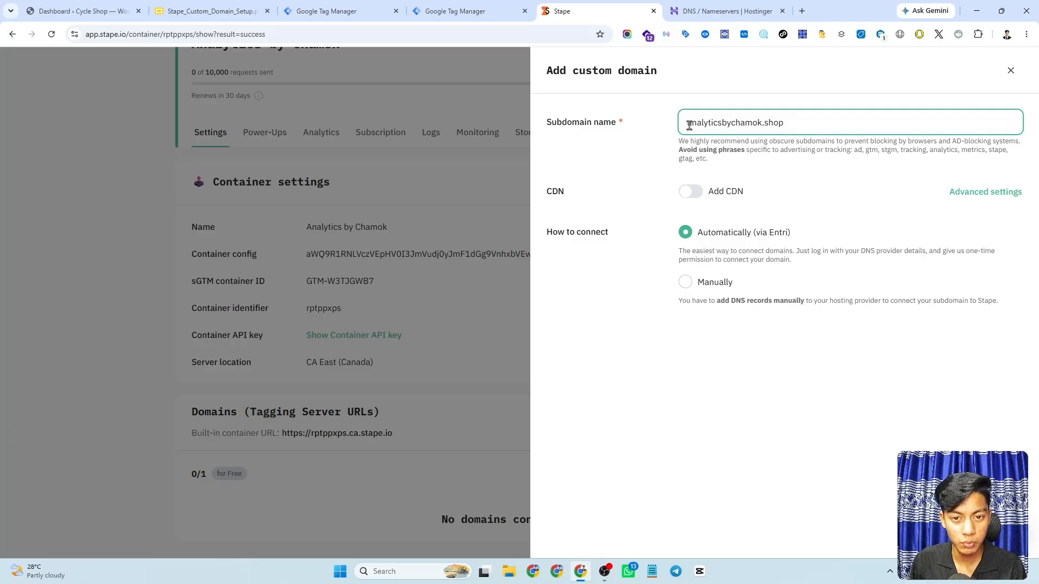
{"action": "left_click", "coordinate": [828, 157]}
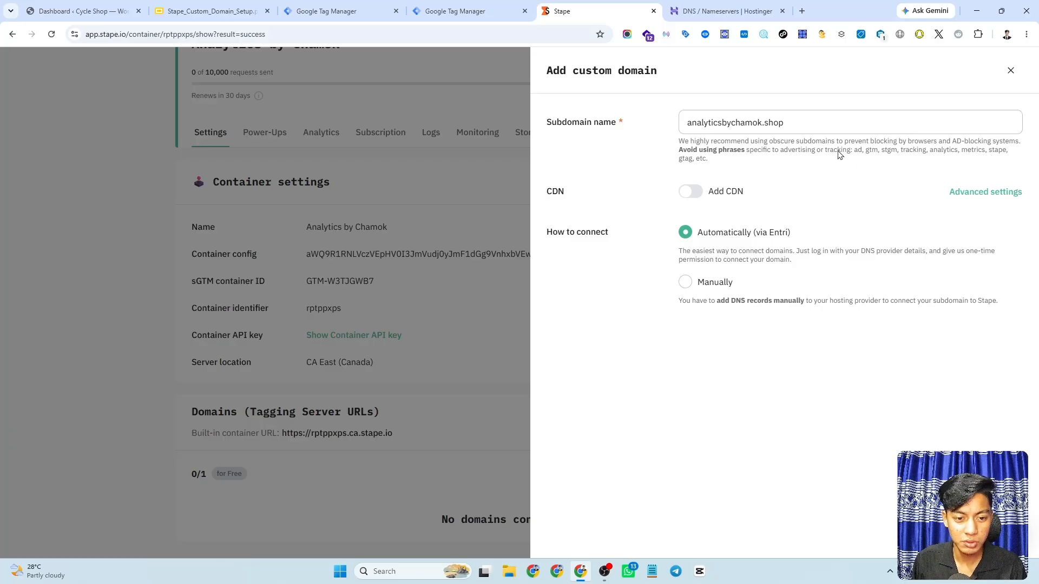
{"action": "left_click", "coordinate": [682, 121]}
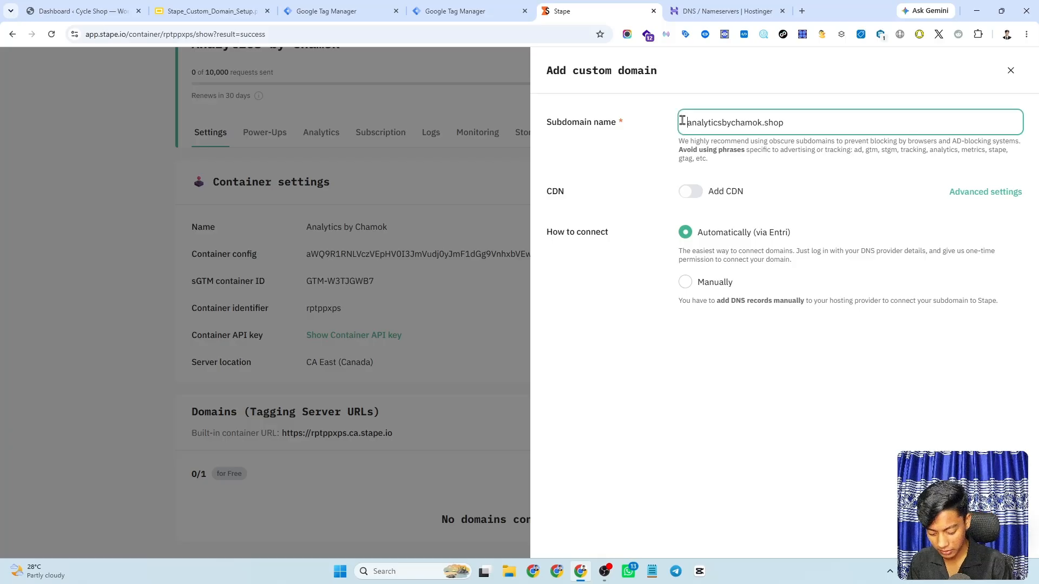
{"action": "type", "text": "trac"}
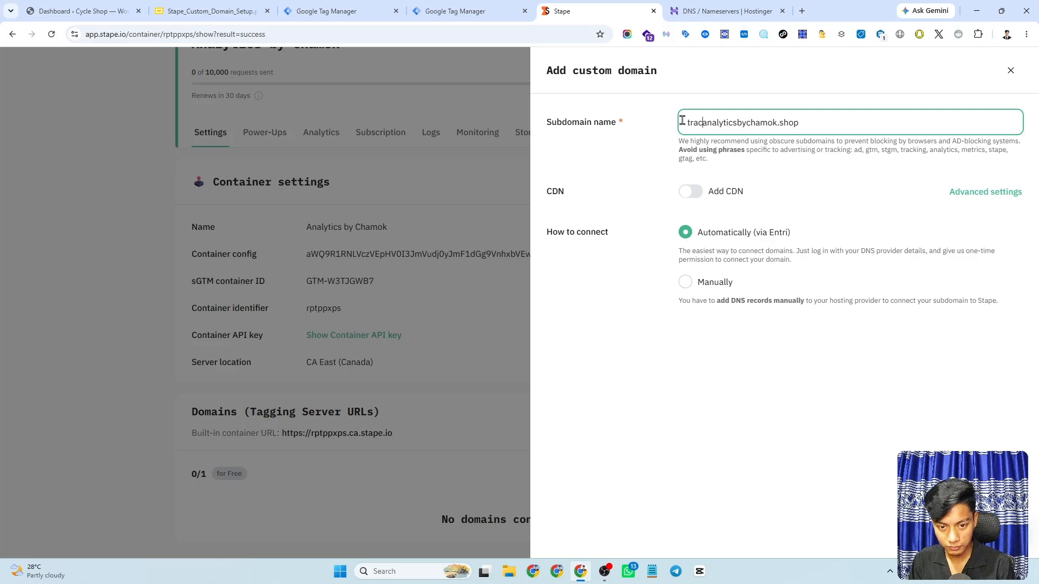
{"action": "type", "text": "king"}
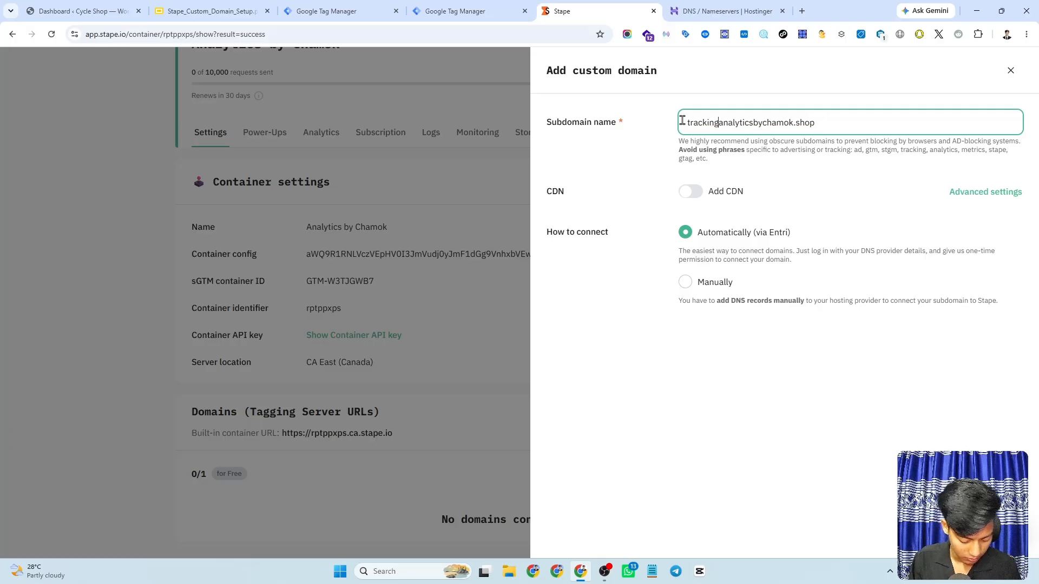
{"action": "type", "text": "."}
{"action": "left_click", "coordinate": [818, 194]}
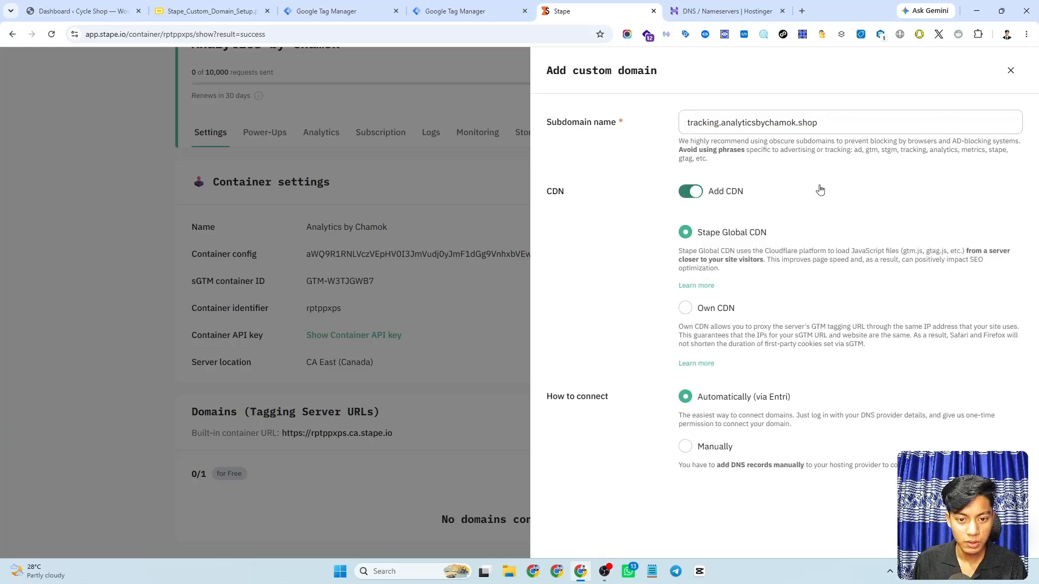
{"action": "left_click", "coordinate": [725, 190]}
{"action": "triple_click", "coordinate": [713, 122]}
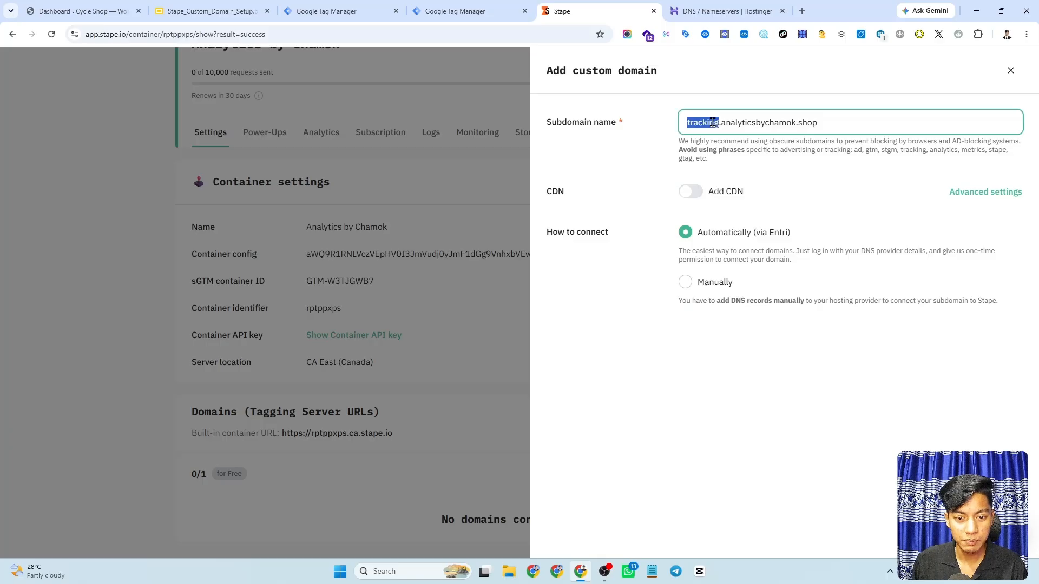
{"action": "left_click", "coordinate": [820, 123]}
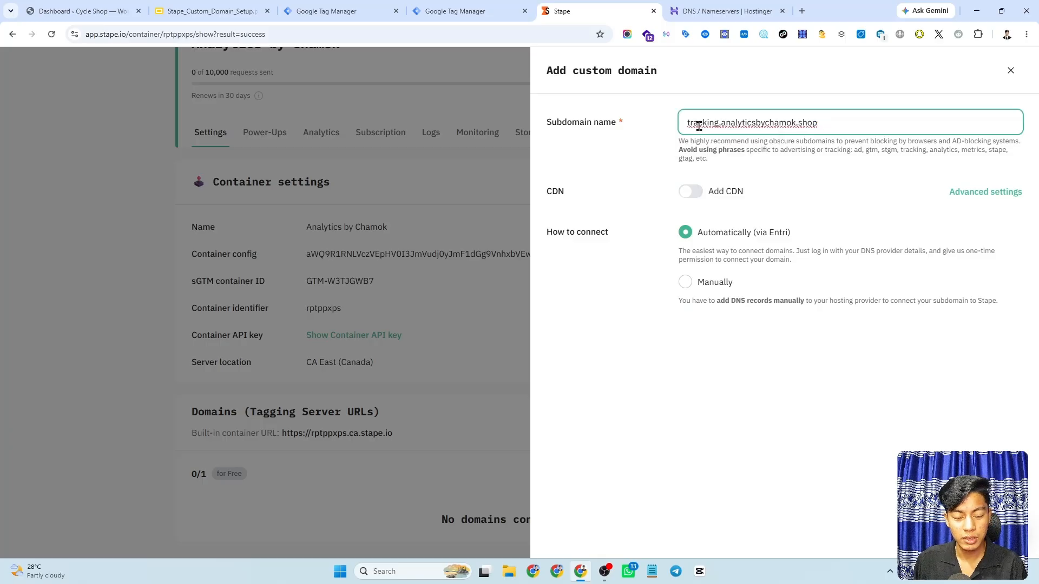
{"action": "left_click", "coordinate": [720, 125]}
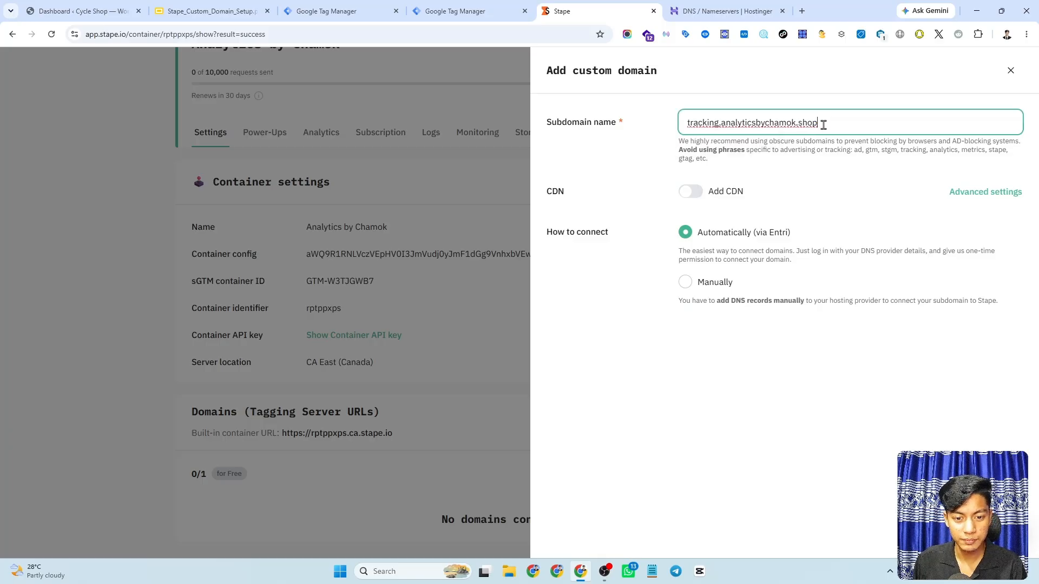
{"action": "left_click", "coordinate": [772, 197]}
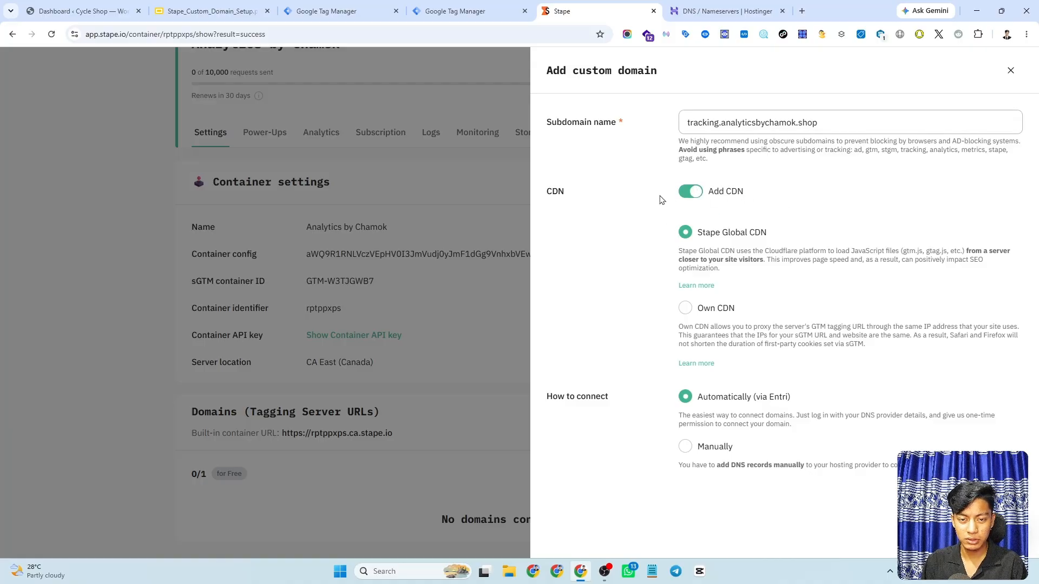
{"action": "left_click", "coordinate": [697, 197]}
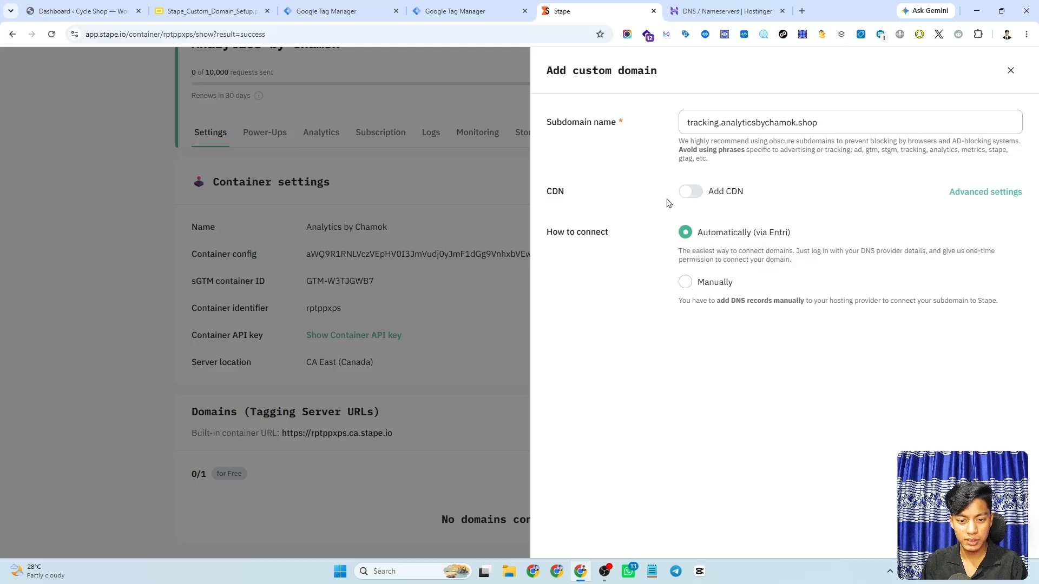
- Choose Manually as the way to connect the custom domain to Stape
{"action": "left_click", "coordinate": [685, 283]}
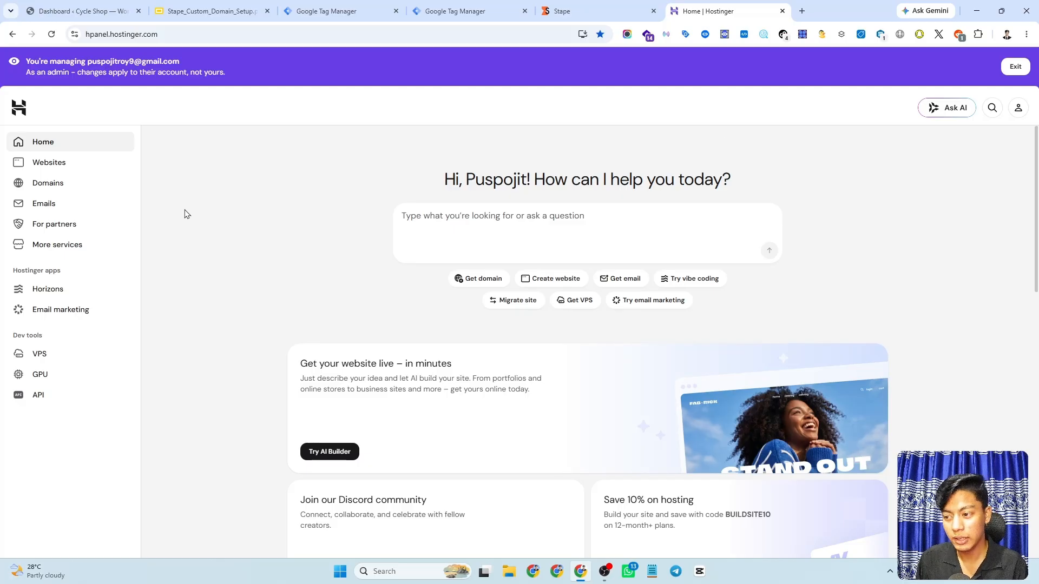
- Open the DNS settings of analyticsbychamok.shop in Hostinger and look through the nameservers and existing DNS records
{"action": "left_click", "coordinate": [53, 184]}
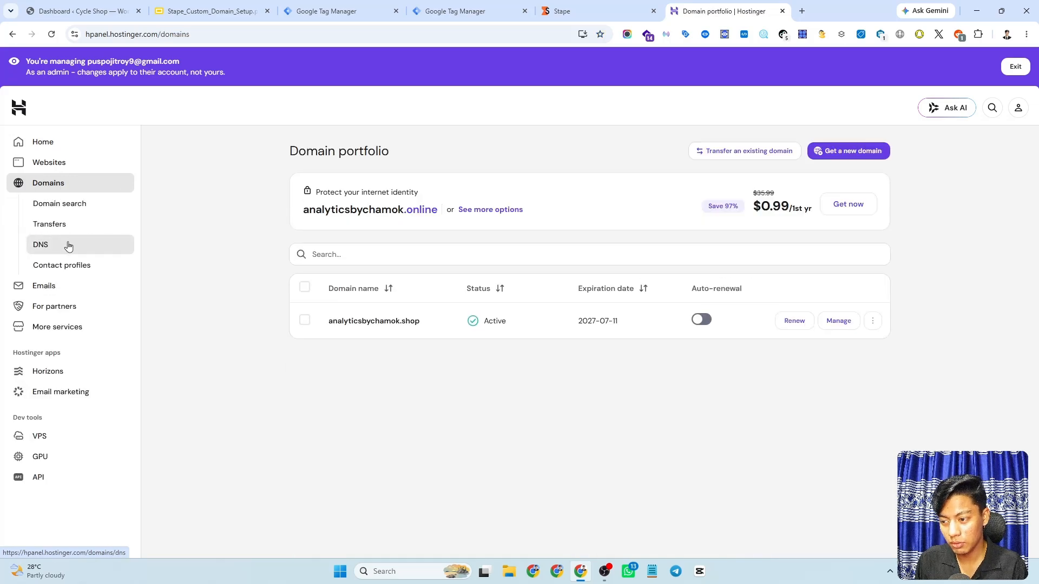
{"action": "left_click", "coordinate": [53, 246]}
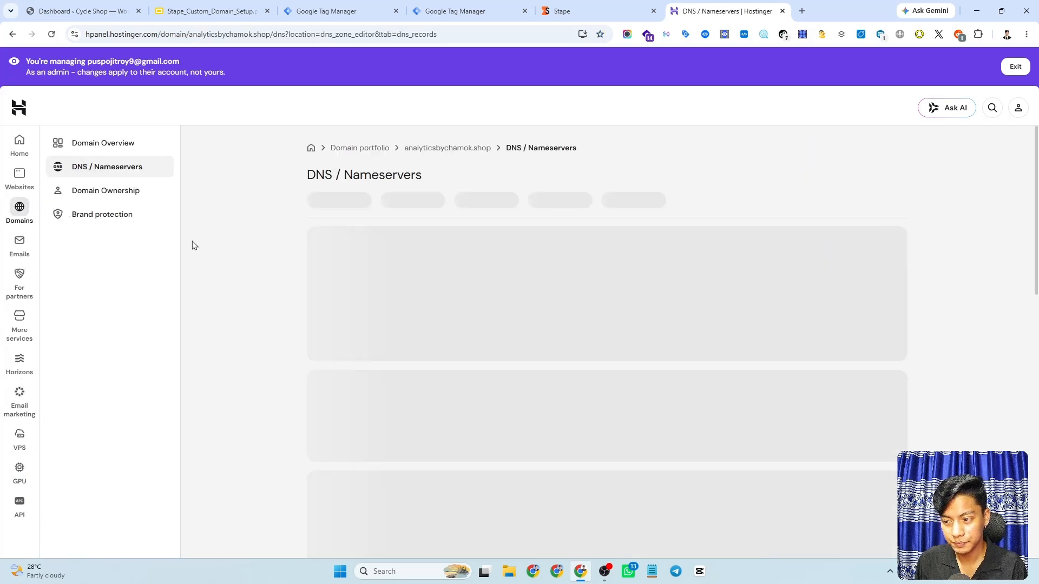
{"action": "scroll", "coordinate": [194, 244], "scroll_direction": "down", "scroll_amount": 2}
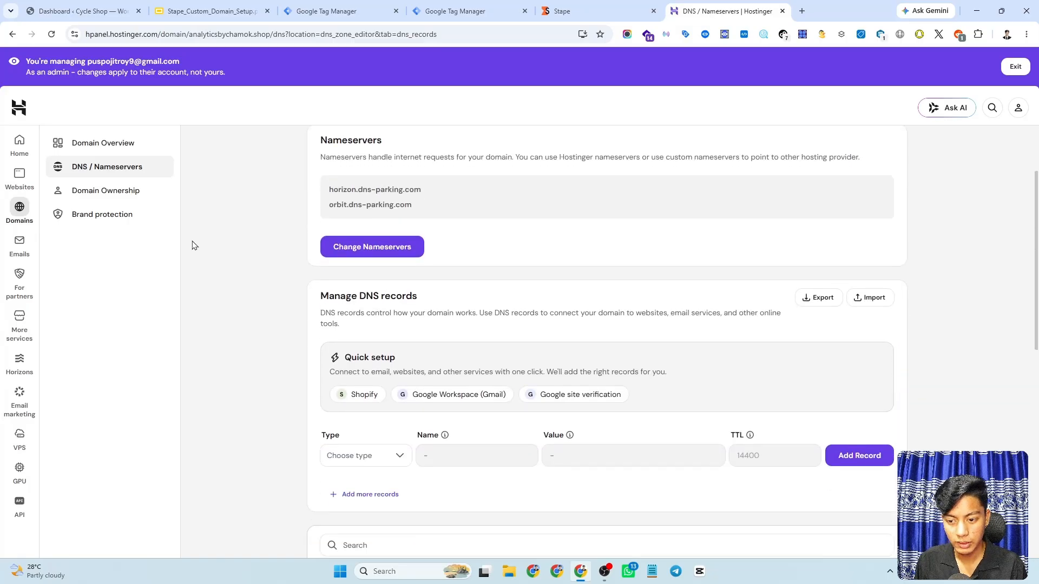
{"action": "scroll", "coordinate": [197, 242], "scroll_direction": "up", "scroll_amount": 2}
{"action": "scroll", "coordinate": [219, 242], "scroll_direction": "down", "scroll_amount": 10}
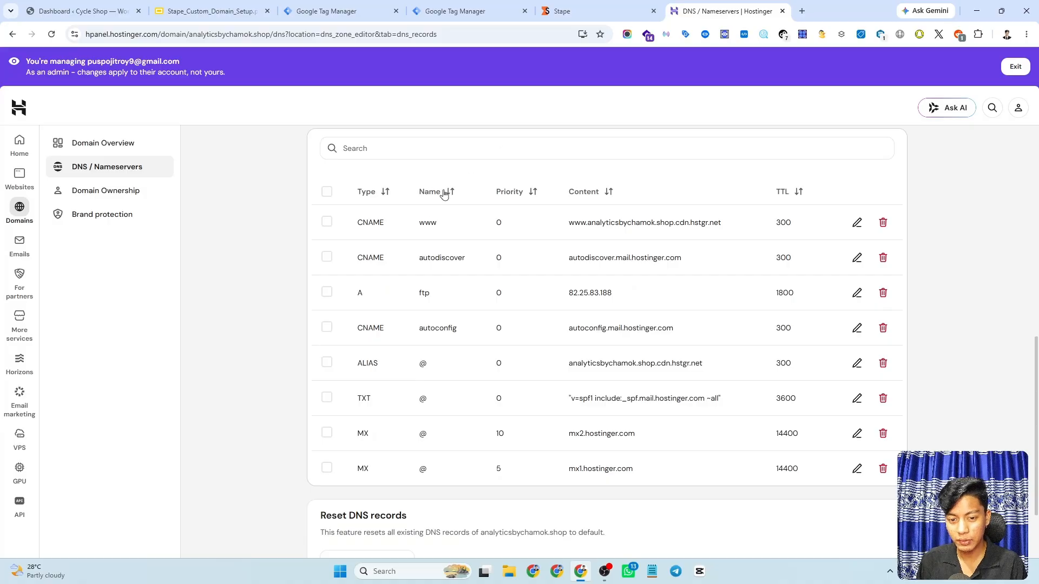
{"action": "scroll", "coordinate": [441, 206], "scroll_direction": "up", "scroll_amount": 3}
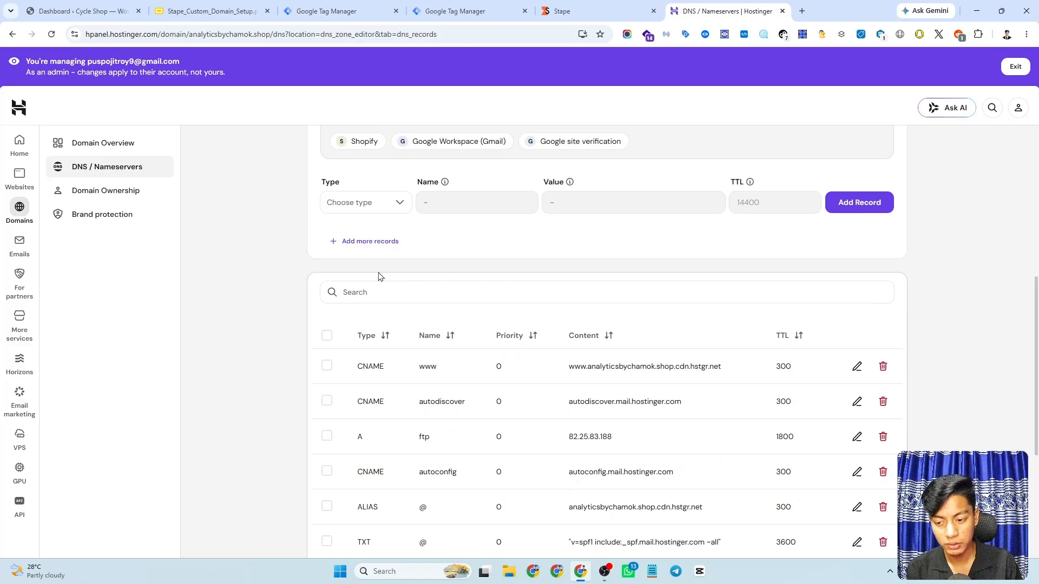
{"action": "scroll", "coordinate": [425, 272], "scroll_direction": "up", "scroll_amount": 1}
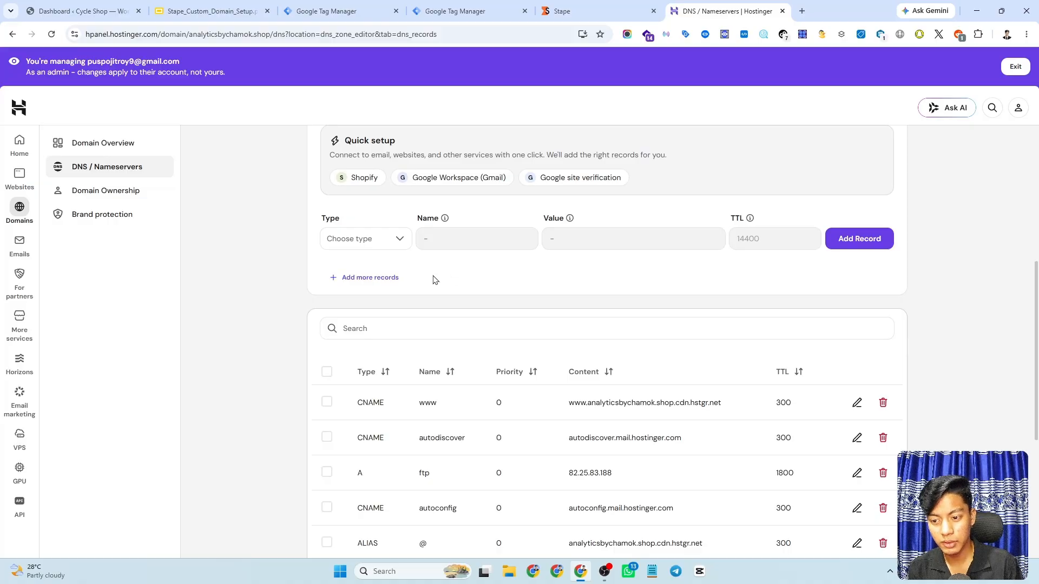
- Set the type of the new DNS record to CNAME
{"action": "left_click", "coordinate": [378, 239]}
{"action": "scroll", "coordinate": [384, 337], "scroll_direction": "down", "scroll_amount": 1}
{"action": "scroll", "coordinate": [384, 338], "scroll_direction": "down", "scroll_amount": 1}
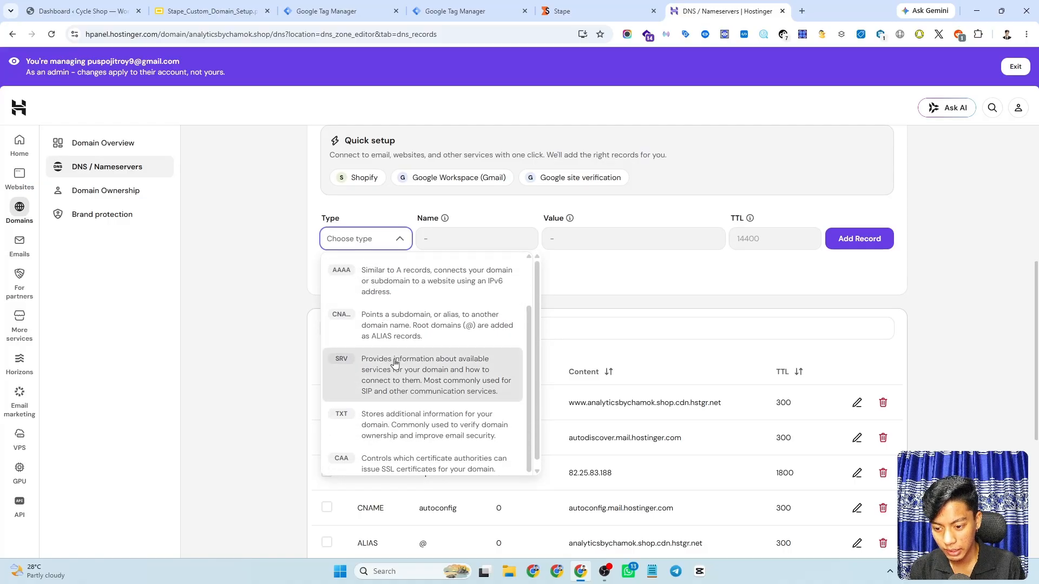
{"action": "left_click", "coordinate": [372, 324]}
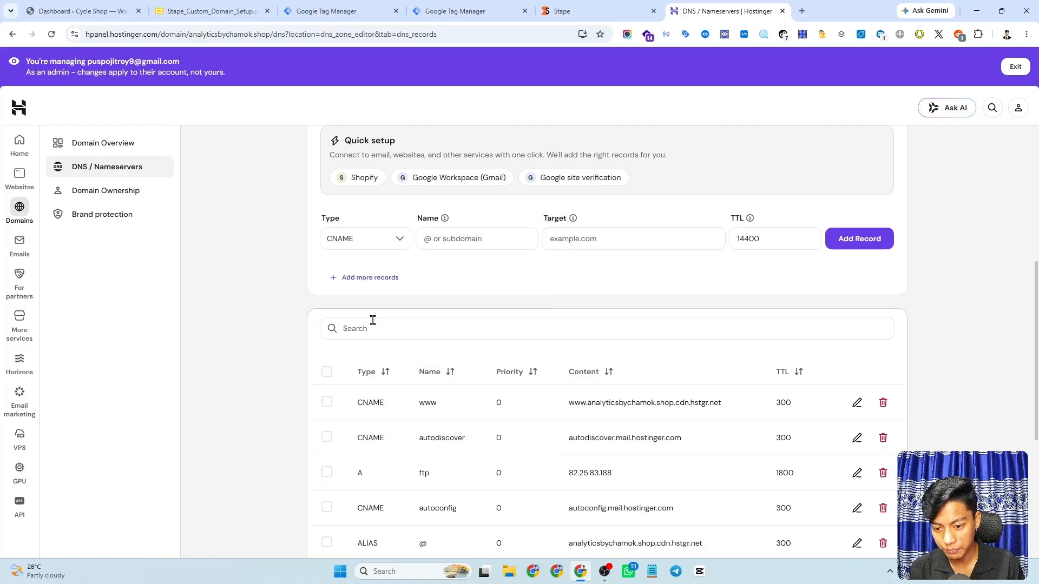
- Copy the CNAME host from Stape's domain setup and enter only its "tracking" part as the new record's name in Hostinger
{"action": "left_click", "coordinate": [607, 9]}
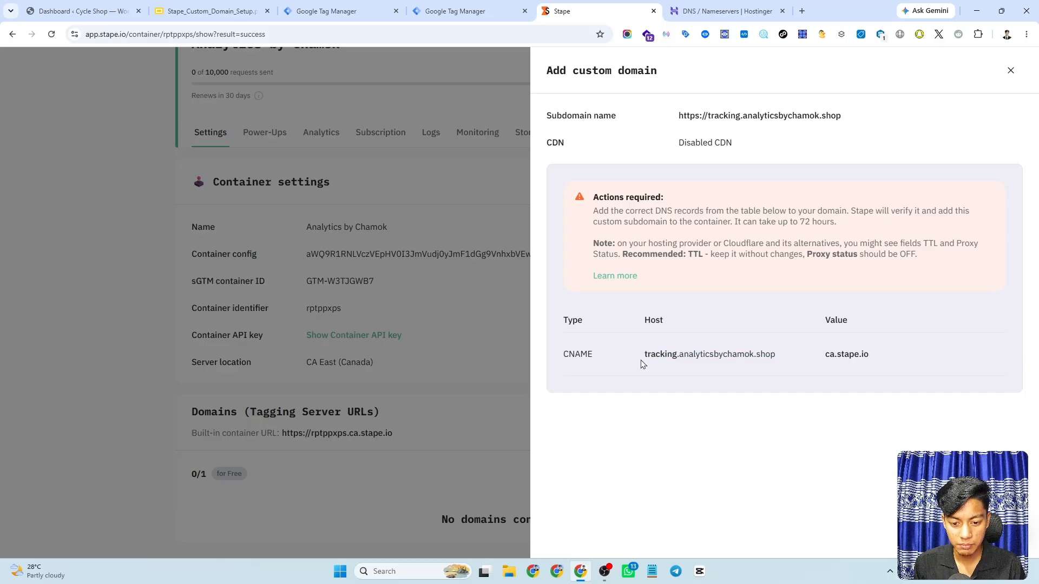
{"action": "left_click", "coordinate": [783, 354]}
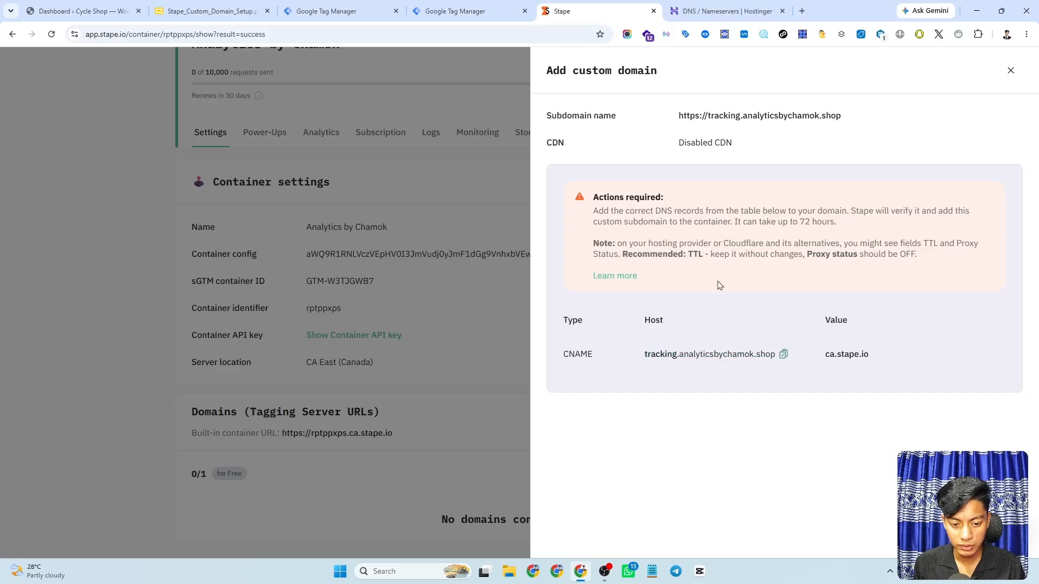
{"action": "left_click", "coordinate": [698, 8]}
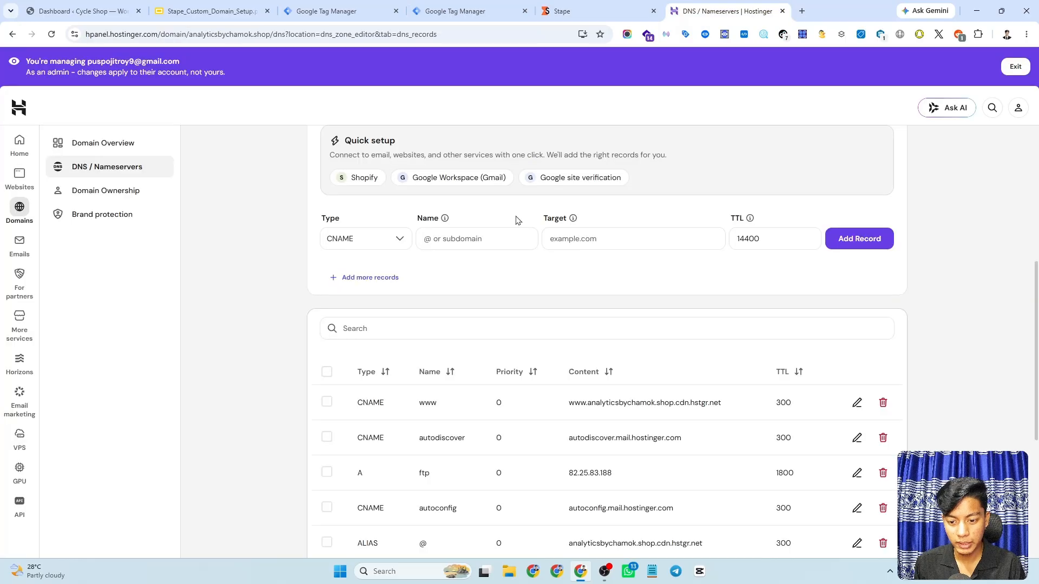
{"action": "left_click", "coordinate": [463, 240]}
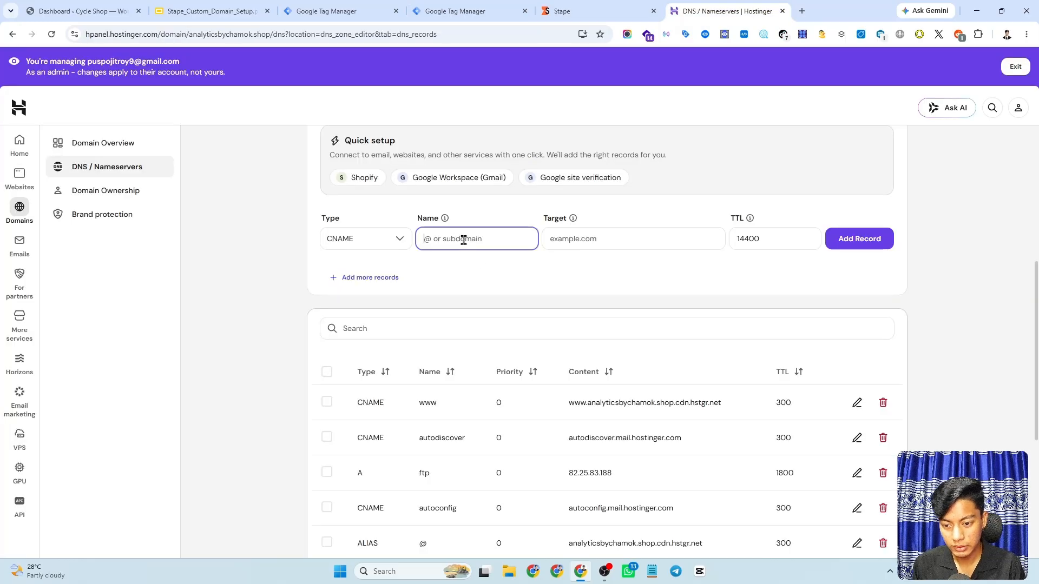
{"action": "key", "text": "ctrl+v"}
{"action": "left_click_drag", "start_coordinate": [517, 239], "coordinate": [454, 238]}
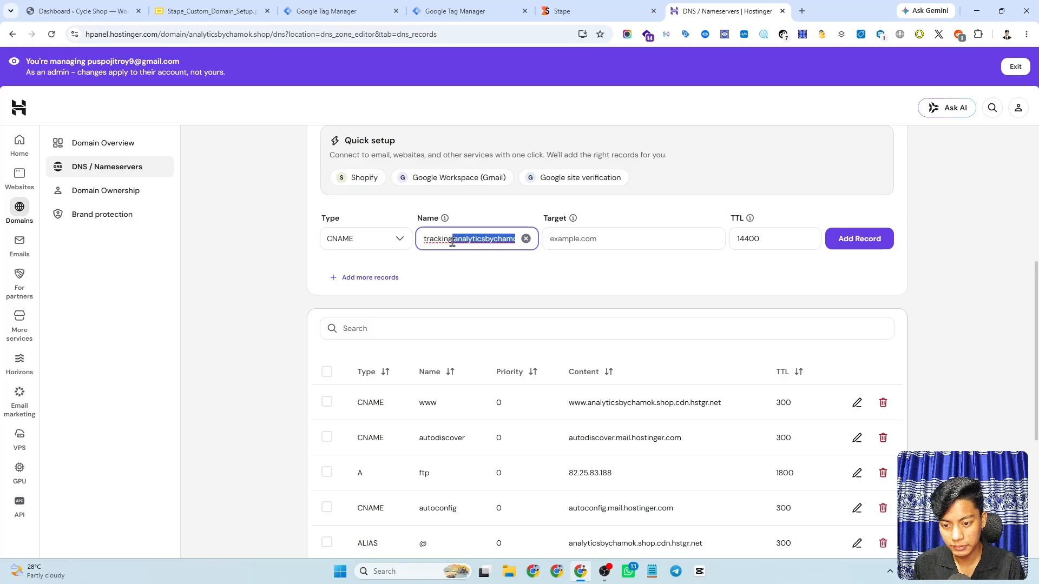
{"action": "key", "text": "BackSpace"}
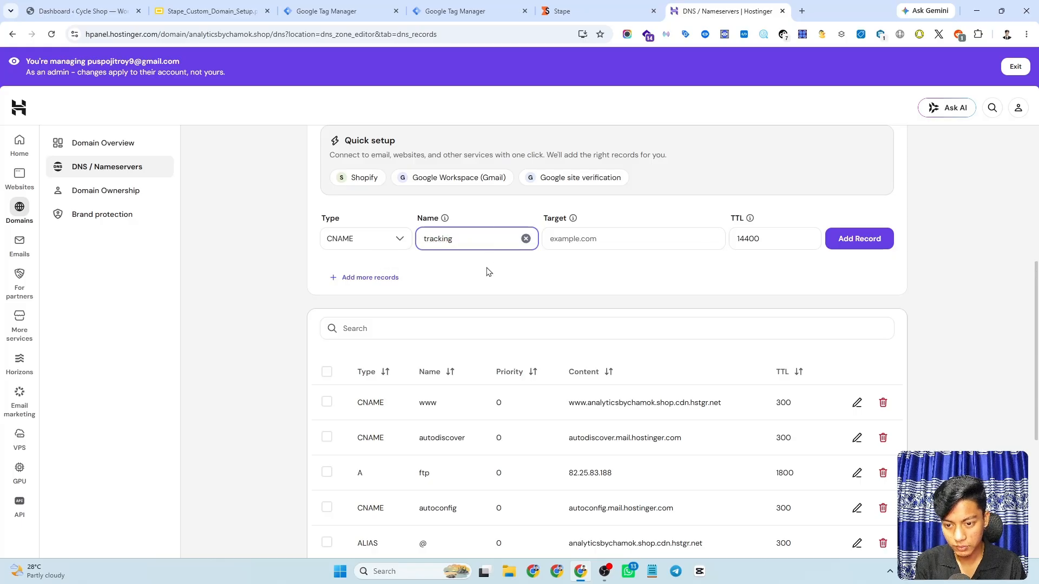
- Copy the CNAME value ca.stape.io from Stape's domain setup, enter it as the target in Hostinger and add the record
{"action": "left_click", "coordinate": [560, 239]}
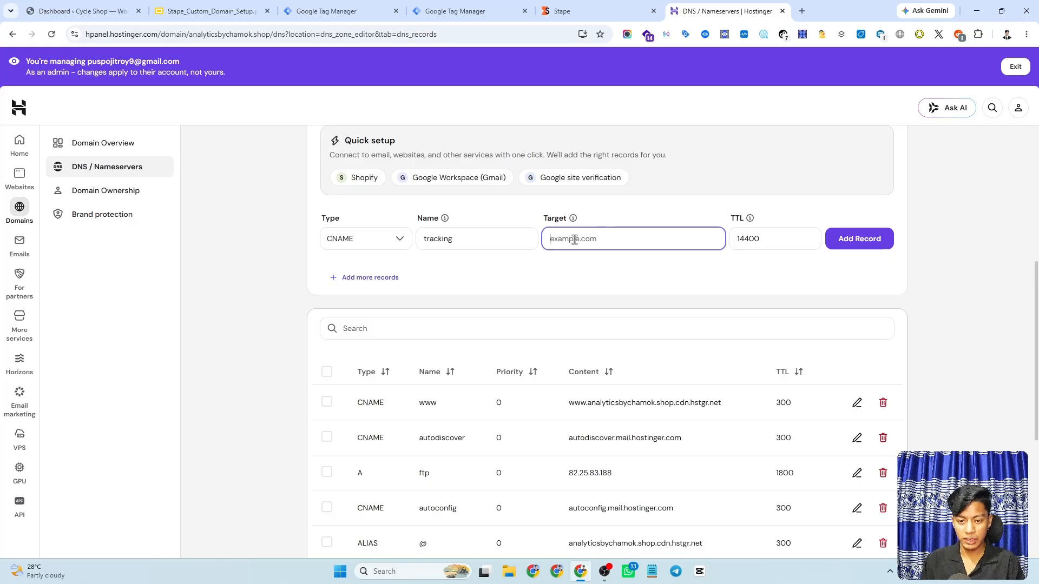
{"action": "left_click", "coordinate": [587, 11]}
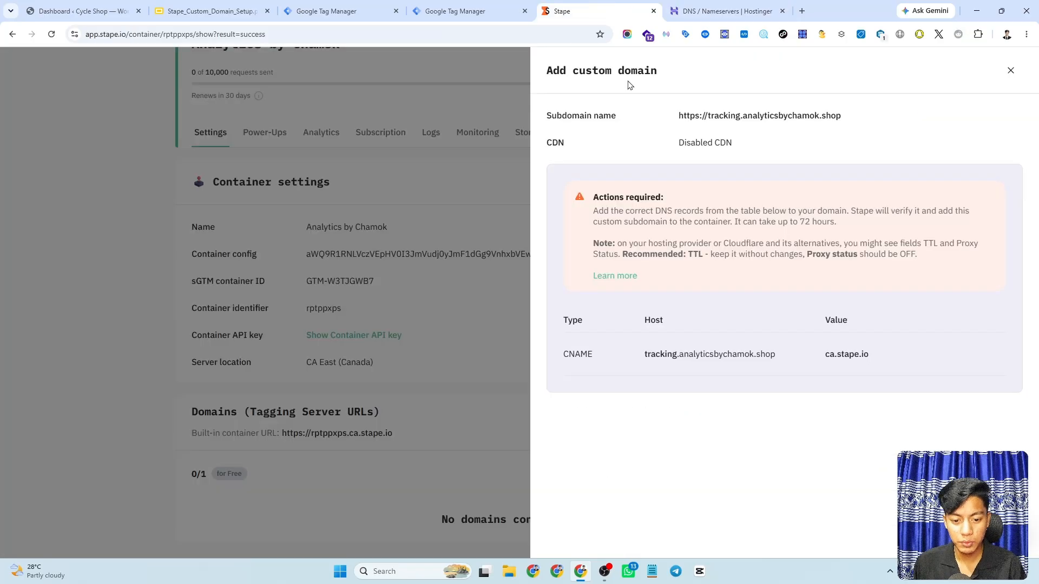
{"action": "left_click", "coordinate": [838, 361]}
{"action": "left_click", "coordinate": [725, 11]}
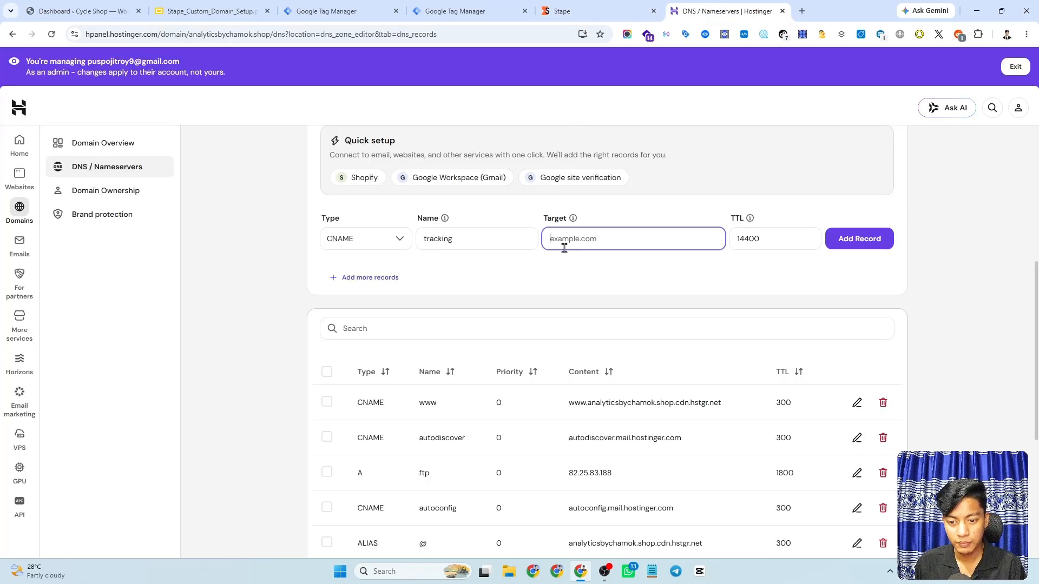
{"action": "key", "text": "ctrl+v"}
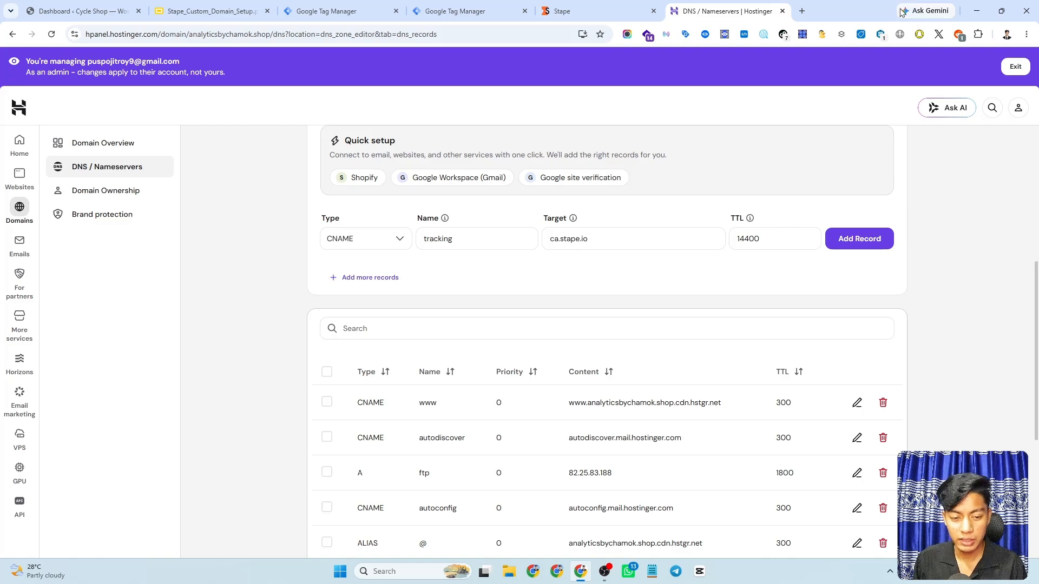
{"action": "left_click", "coordinate": [853, 242]}
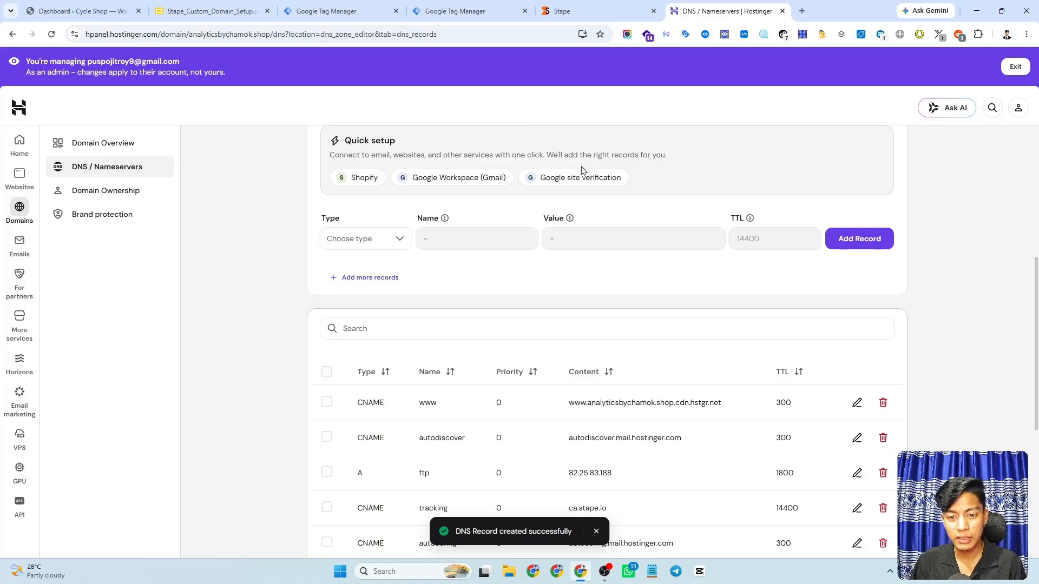
- Return to Stape, close the custom domain setup and check the verification status of tracking.analyticsbychamok.shop in the notification center
{"action": "left_click", "coordinate": [570, 7]}
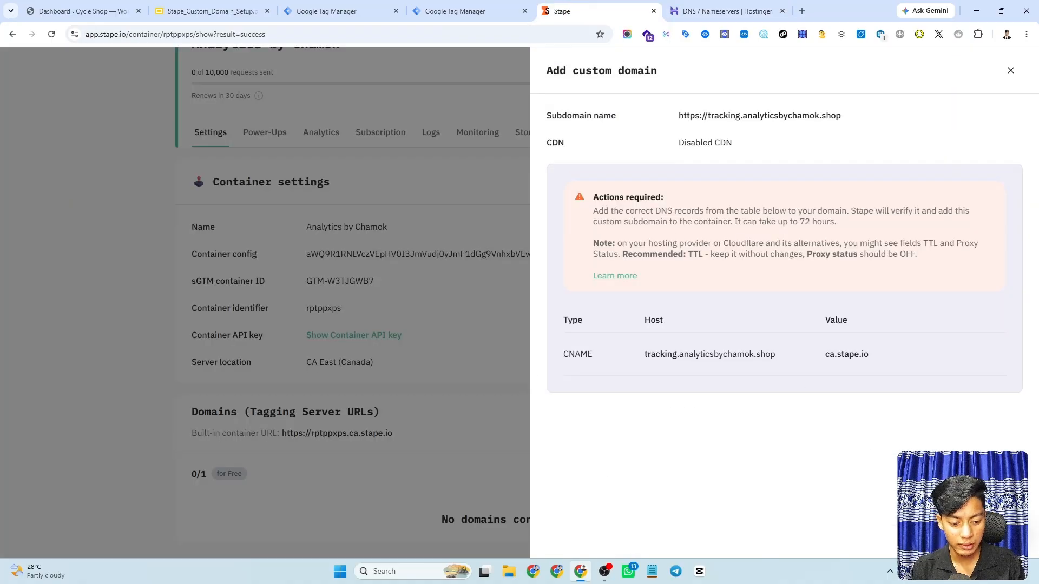
{"action": "key", "text": "Escape"}
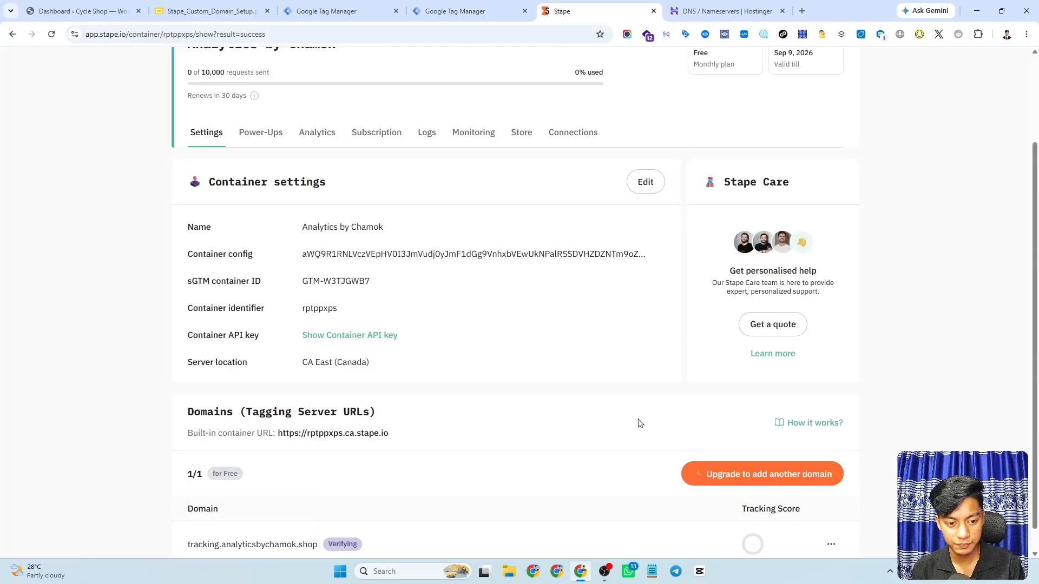
{"action": "scroll", "coordinate": [579, 399], "scroll_direction": "down", "scroll_amount": 1}
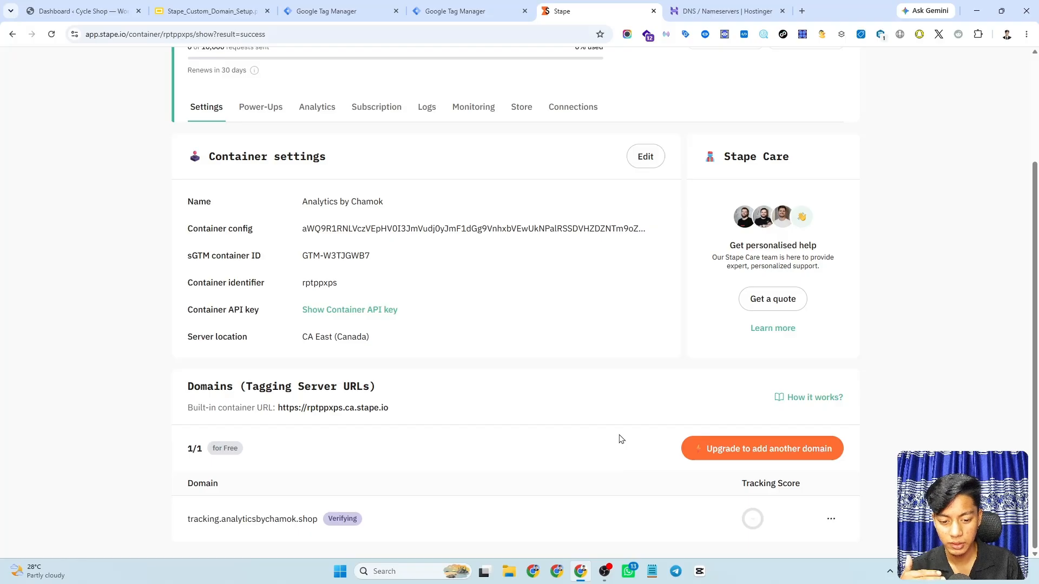
{"action": "left_click", "coordinate": [943, 72]}
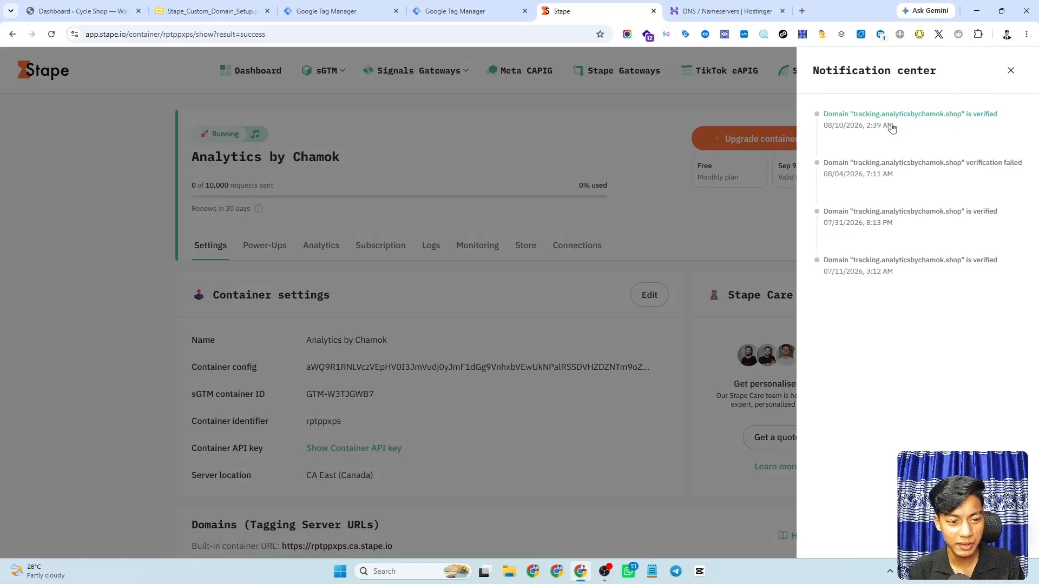
{"action": "left_click", "coordinate": [1006, 76]}
{"action": "scroll", "coordinate": [595, 292], "scroll_direction": "down", "scroll_amount": 3}
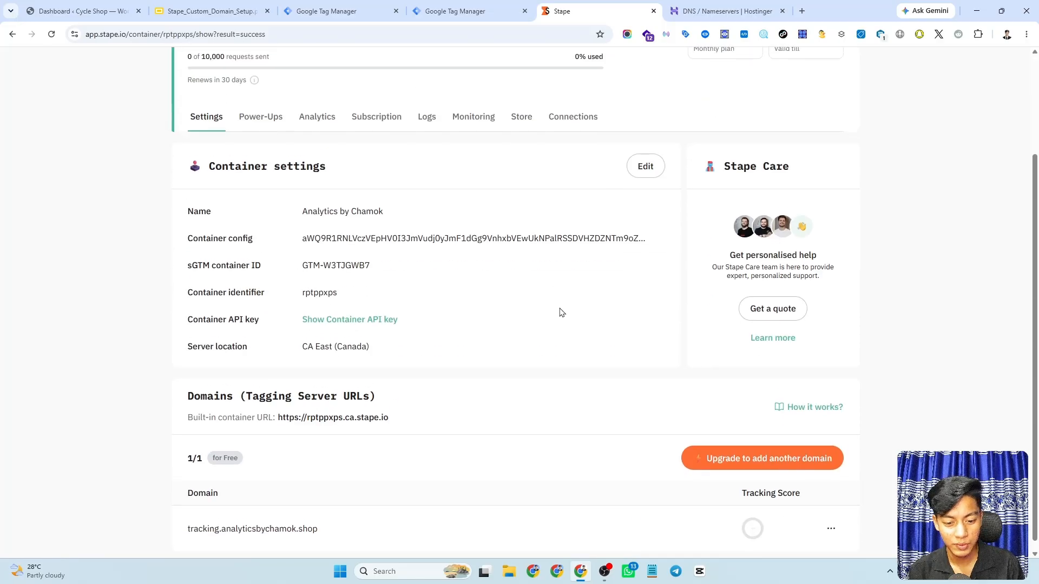
- Open the details of the tracking.analyticsbychamok.shop domain in Stape, check its status and close them
{"action": "left_click", "coordinate": [519, 529]}
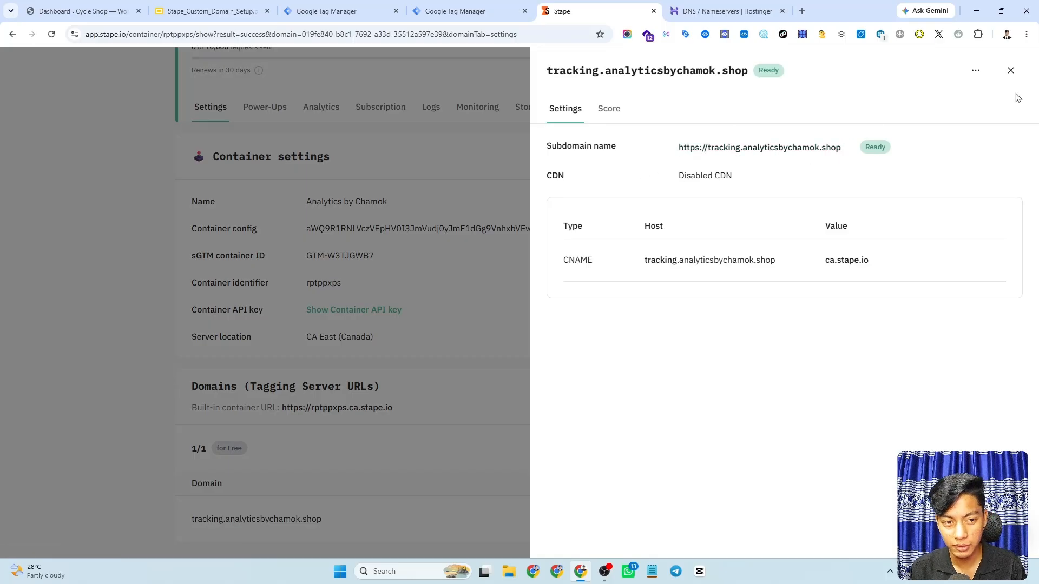
{"action": "left_click", "coordinate": [1011, 70]}
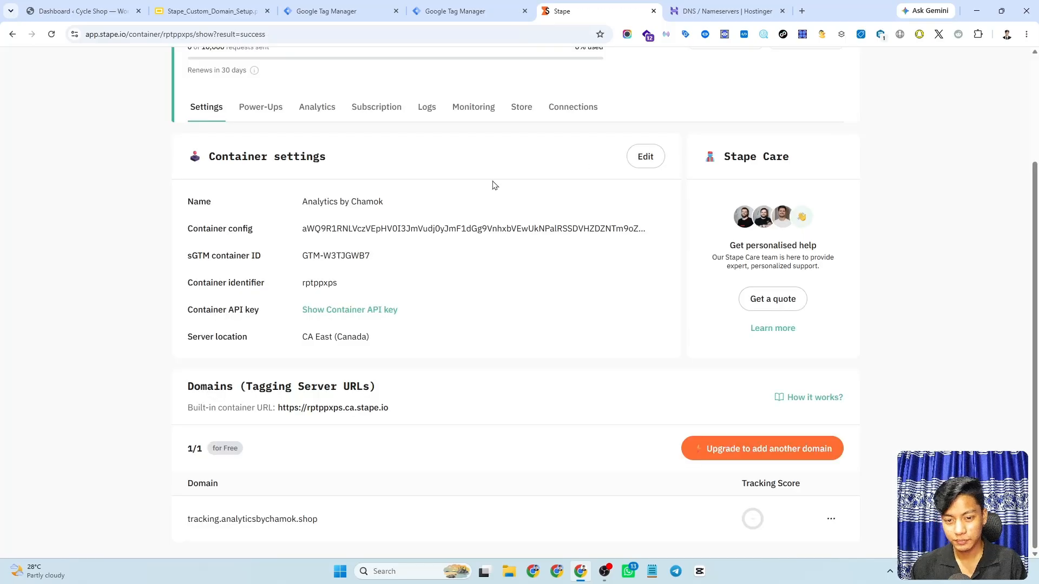
{"action": "scroll", "coordinate": [503, 186], "scroll_direction": "up", "scroll_amount": 3}
{"action": "scroll", "coordinate": [521, 188], "scroll_direction": "down", "scroll_amount": 3}
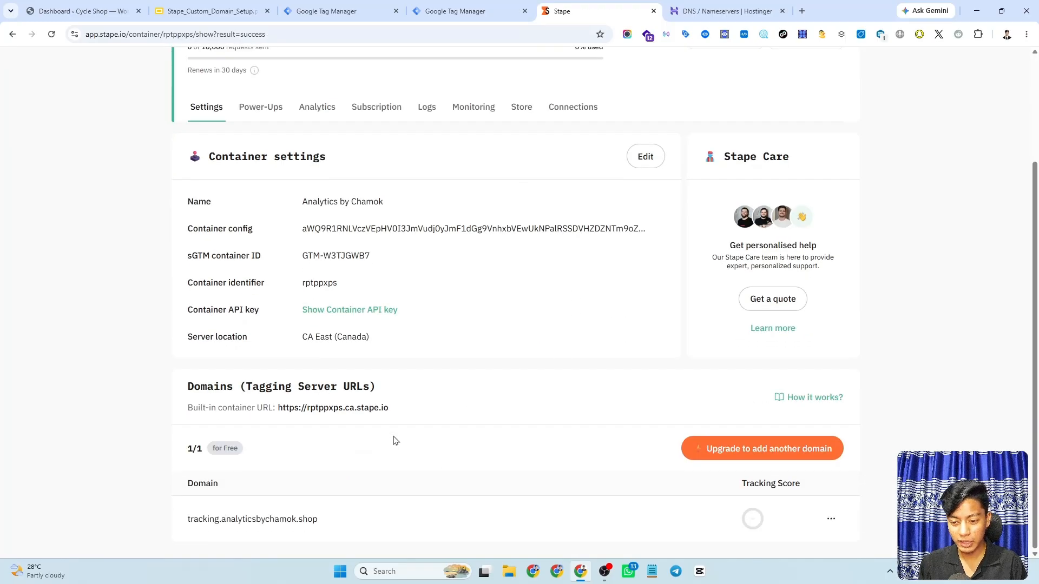
- Copy the subdomain URL from the domain's details in Stape and open the server container's settings in Google Tag Manager
{"action": "left_click", "coordinate": [528, 520]}
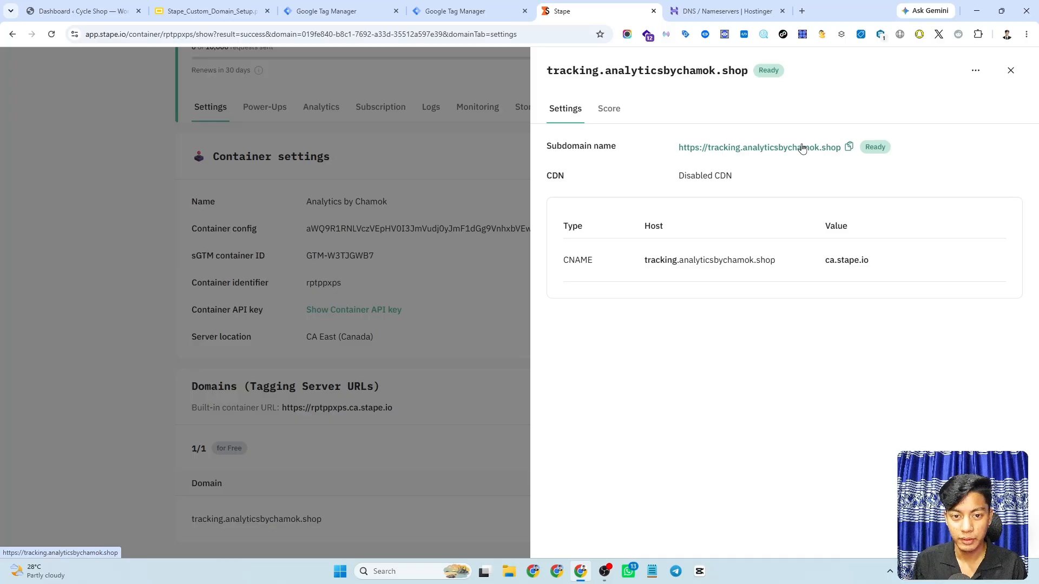
{"action": "left_click", "coordinate": [849, 148]}
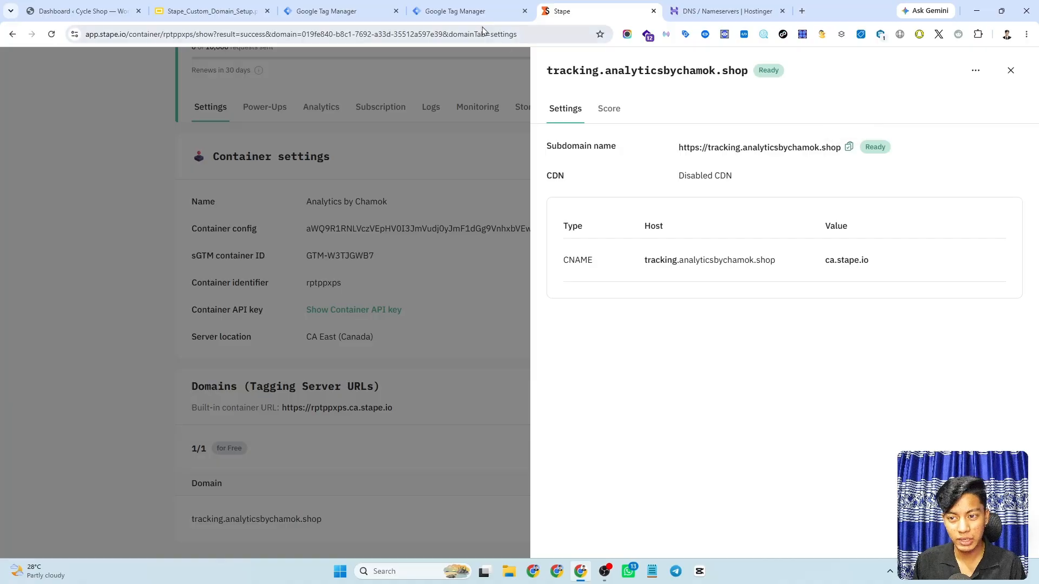
{"action": "left_click", "coordinate": [474, 6]}
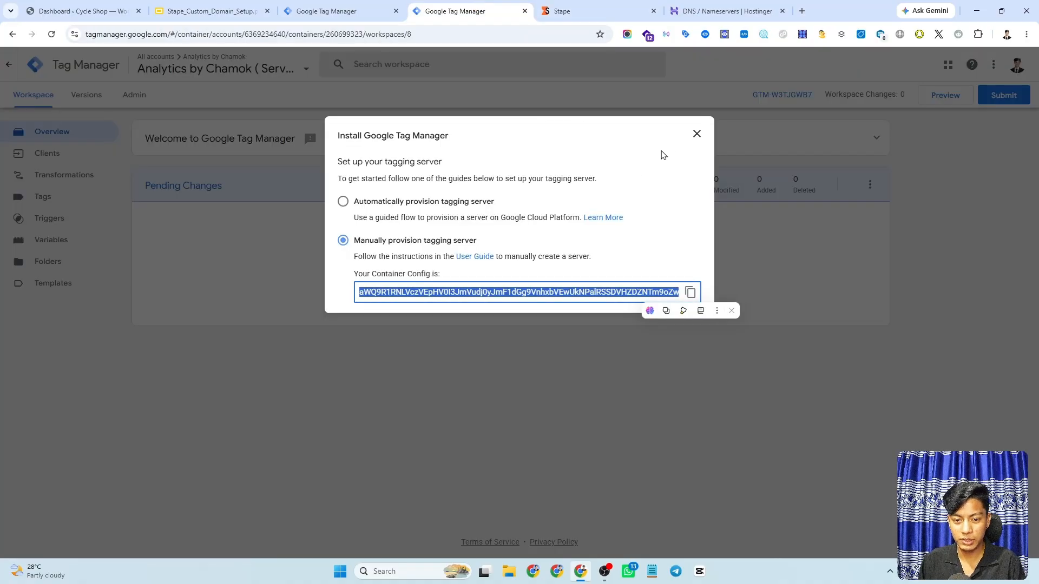
{"action": "left_click", "coordinate": [697, 134]}
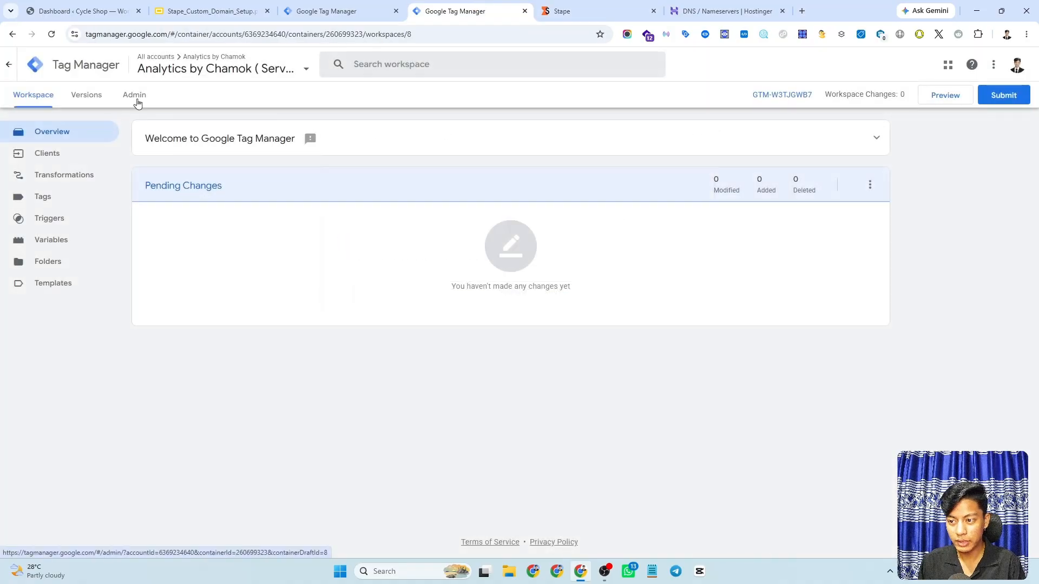
{"action": "left_click", "coordinate": [138, 101]}
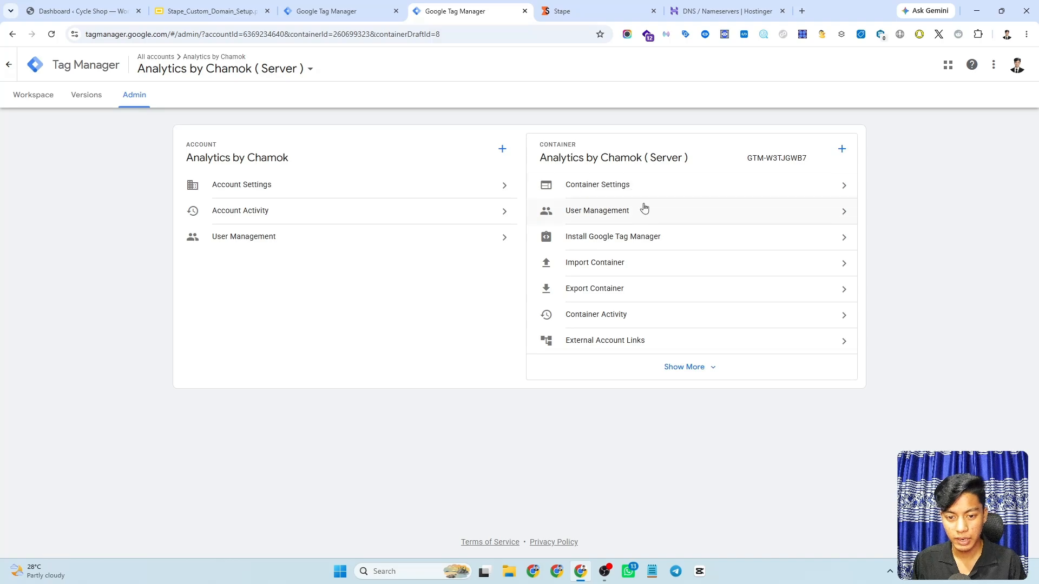
{"action": "left_click", "coordinate": [657, 192]}
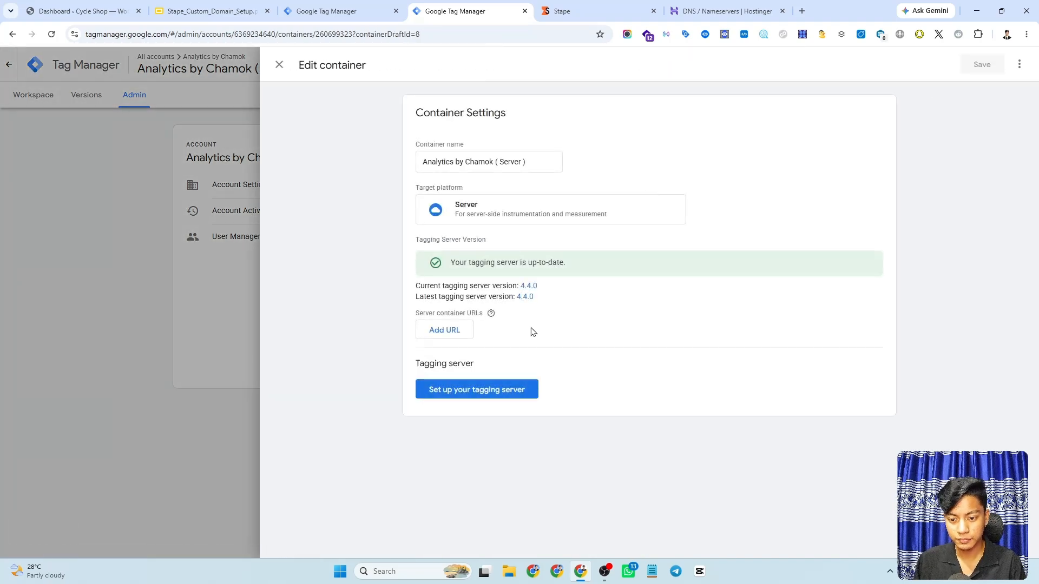
{"action": "left_click", "coordinate": [442, 336]}
{"action": "left_click", "coordinate": [443, 332]}
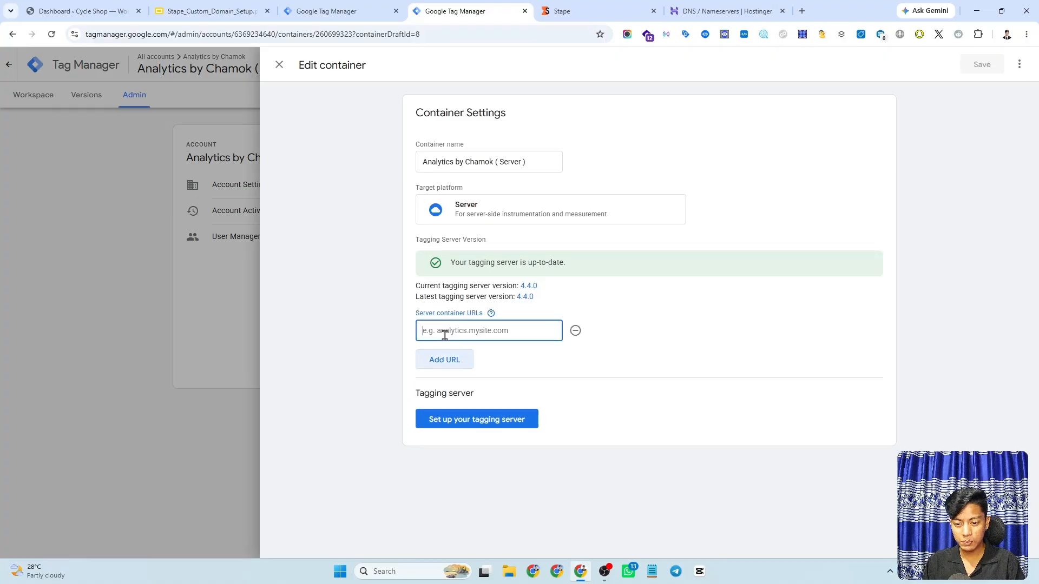
{"action": "key", "text": "ctrl+v"}
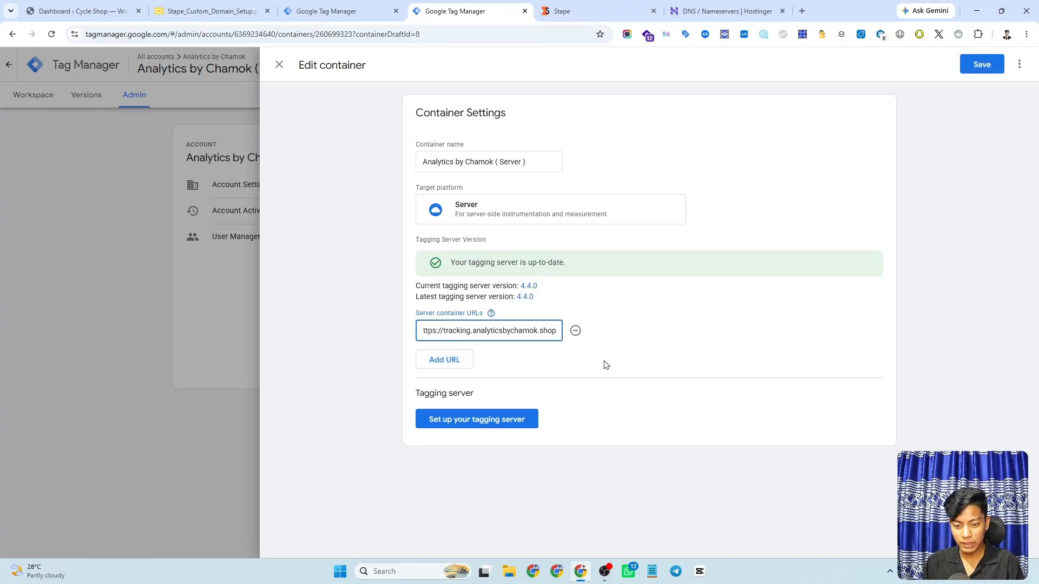
{"action": "left_click", "coordinate": [974, 72]}
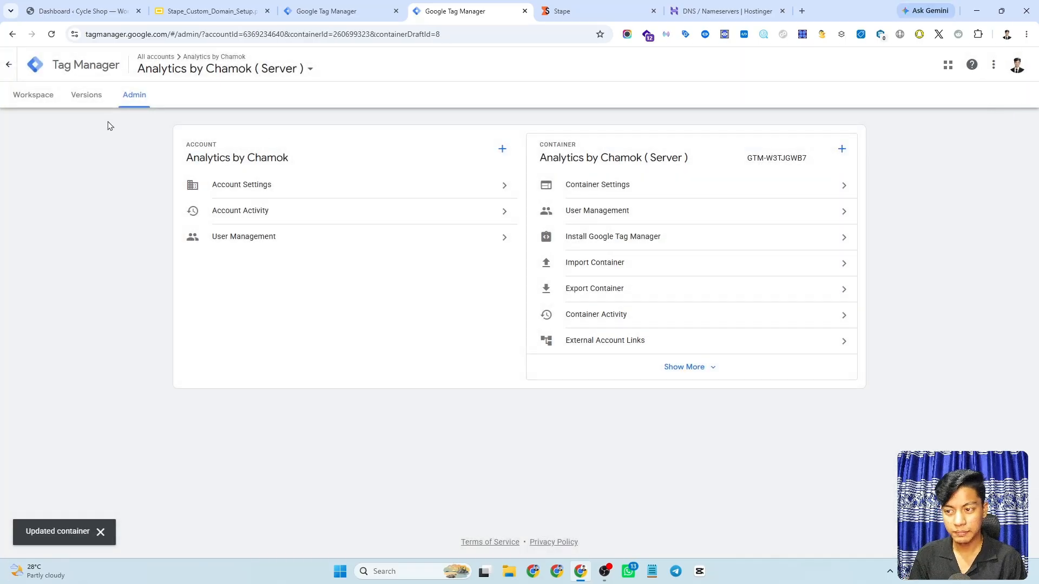
- Publish the server container's workspace as a new version without a name or description, and return to the workspace
{"action": "left_click", "coordinate": [42, 97]}
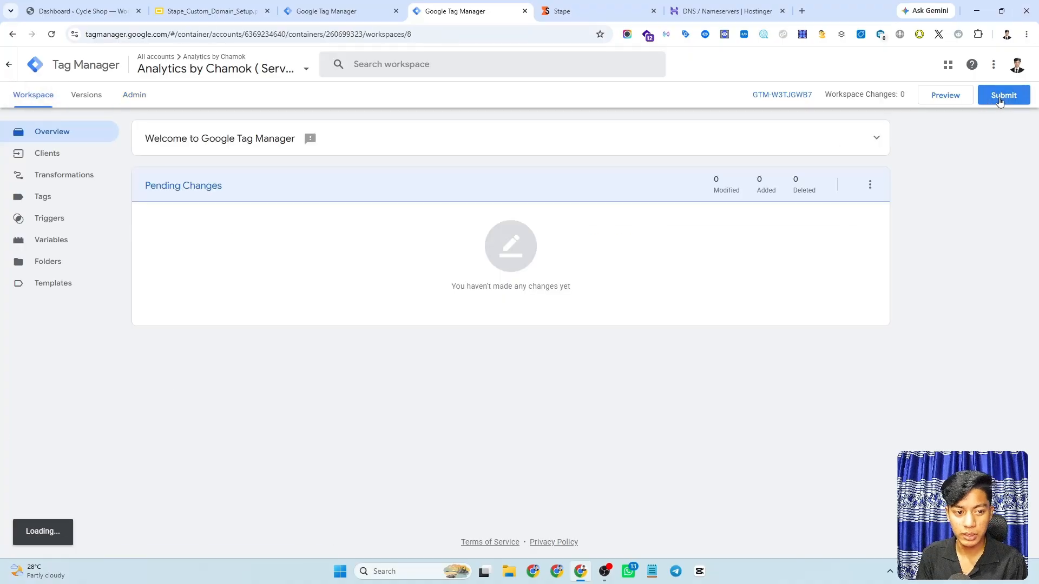
{"action": "left_click", "coordinate": [1002, 97]}
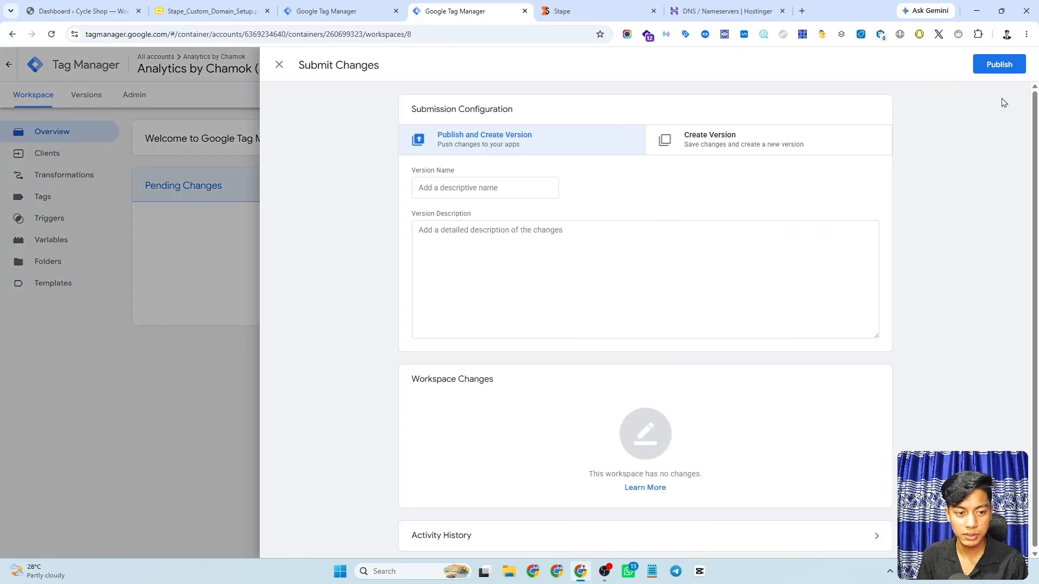
{"action": "left_click", "coordinate": [999, 65]}
{"action": "left_click", "coordinate": [653, 379]}
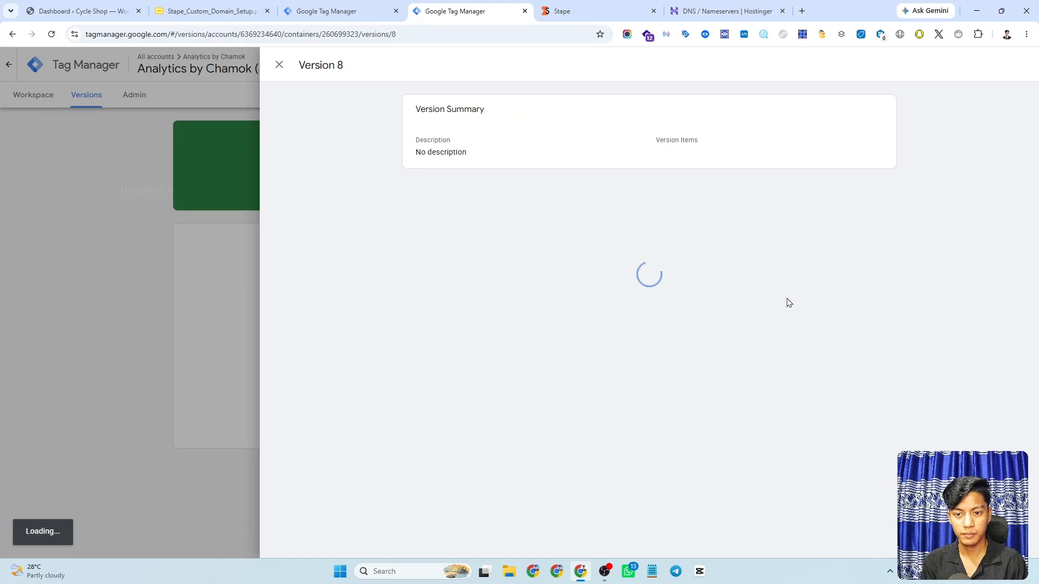
{"action": "left_click", "coordinate": [279, 65]}
{"action": "left_click", "coordinate": [49, 95]}
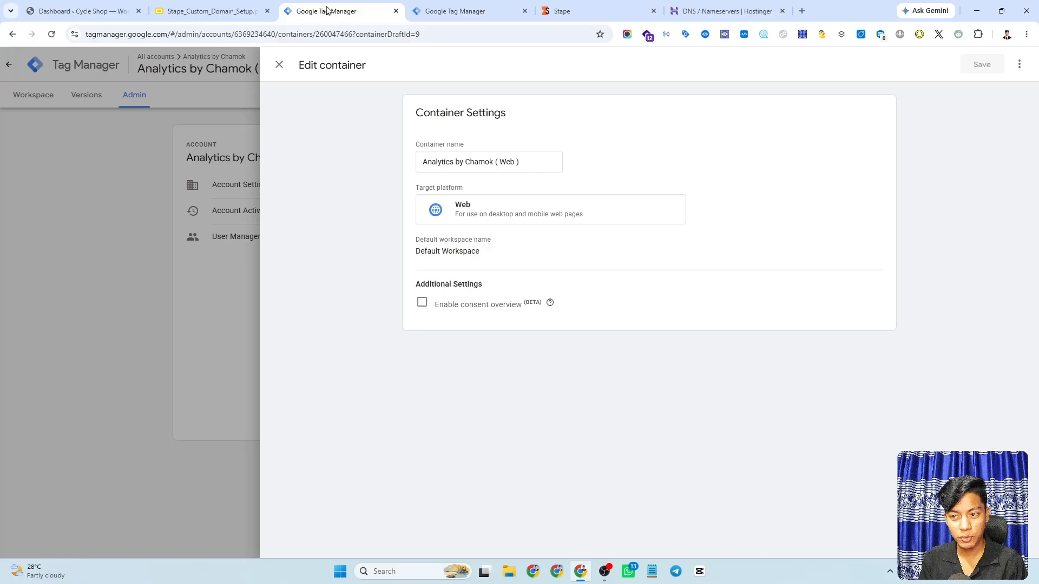
- Switch to the Analytics by Chamok ( Web ) container, leave its settings, reload the workspace and open the list of tags
{"action": "left_click", "coordinate": [280, 65]}
{"action": "left_click", "coordinate": [31, 100]}
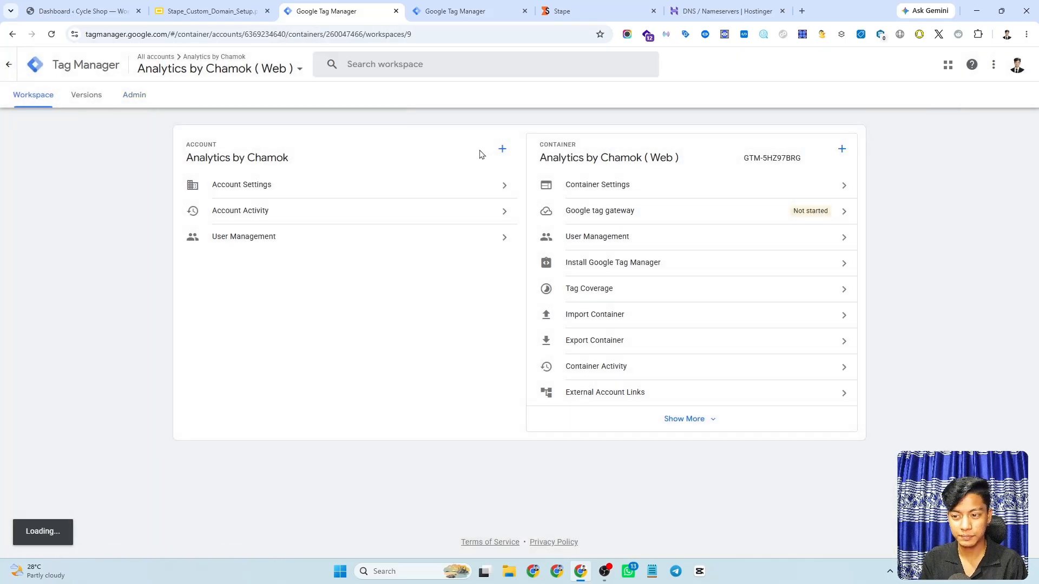
{"action": "left_click", "coordinate": [51, 34]}
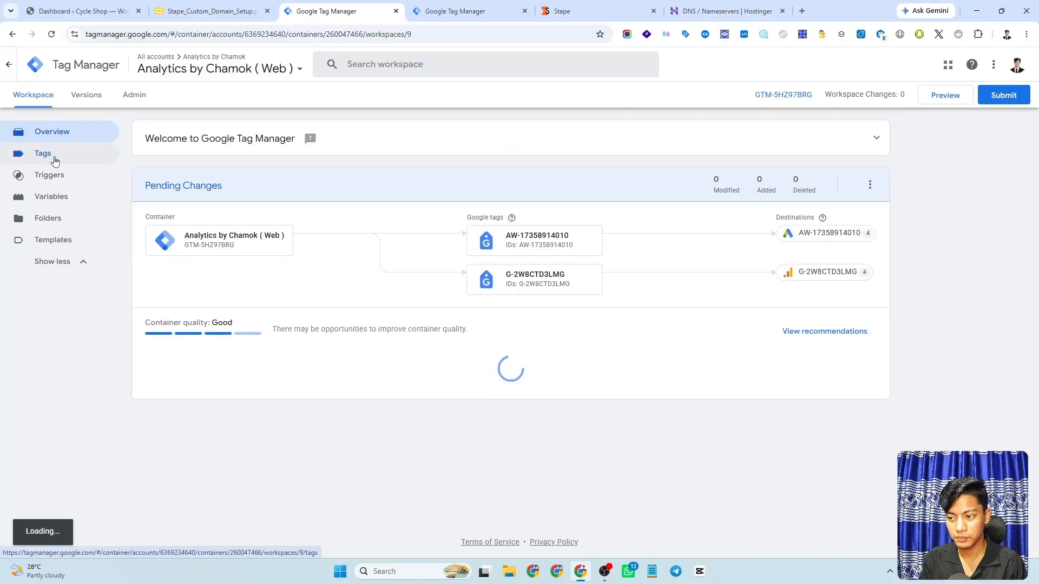
{"action": "left_click", "coordinate": [54, 157]}
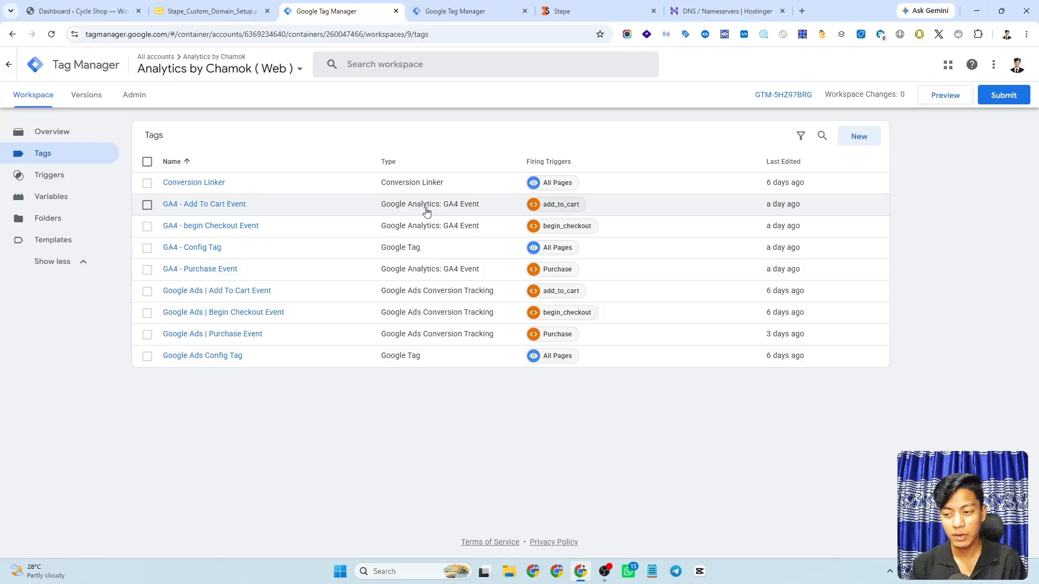
- Open the GA4 - Config Tag in the web container, check its server_container_url parameter and close the tag
{"action": "left_click", "coordinate": [181, 249]}
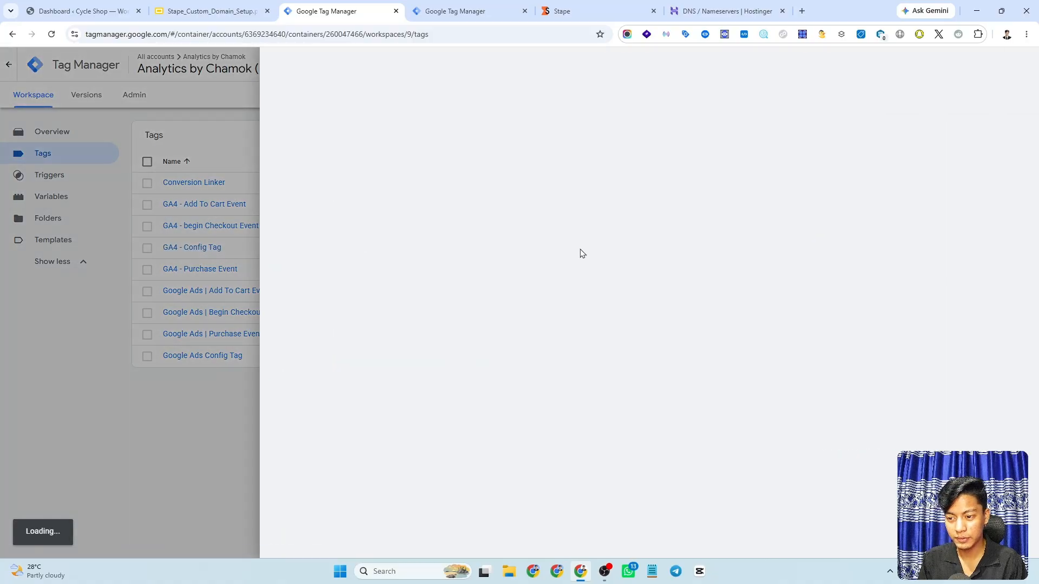
{"action": "left_click", "coordinate": [588, 241]}
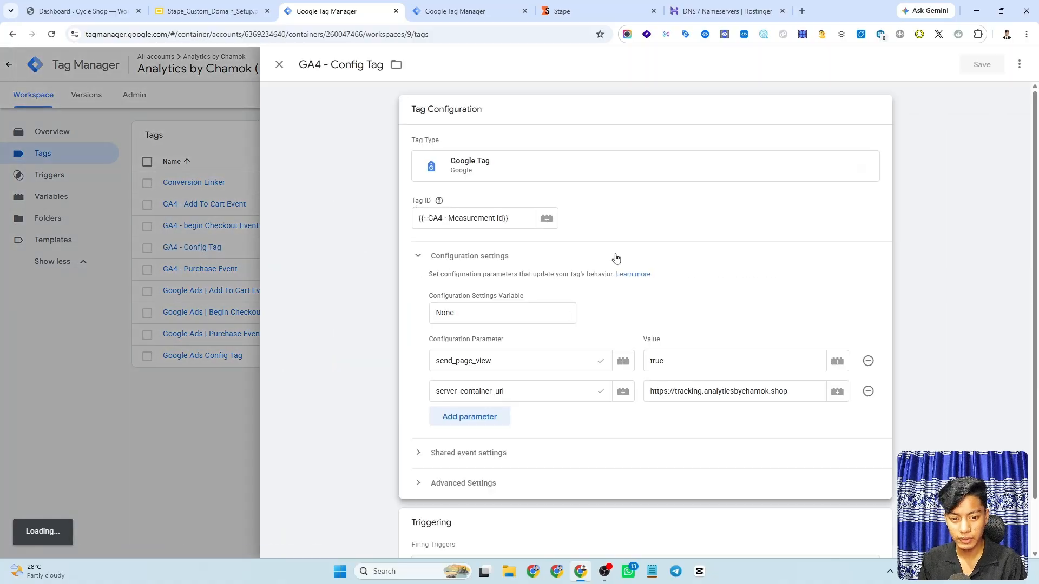
{"action": "triple_click", "coordinate": [705, 389]}
{"action": "left_click", "coordinate": [700, 389]}
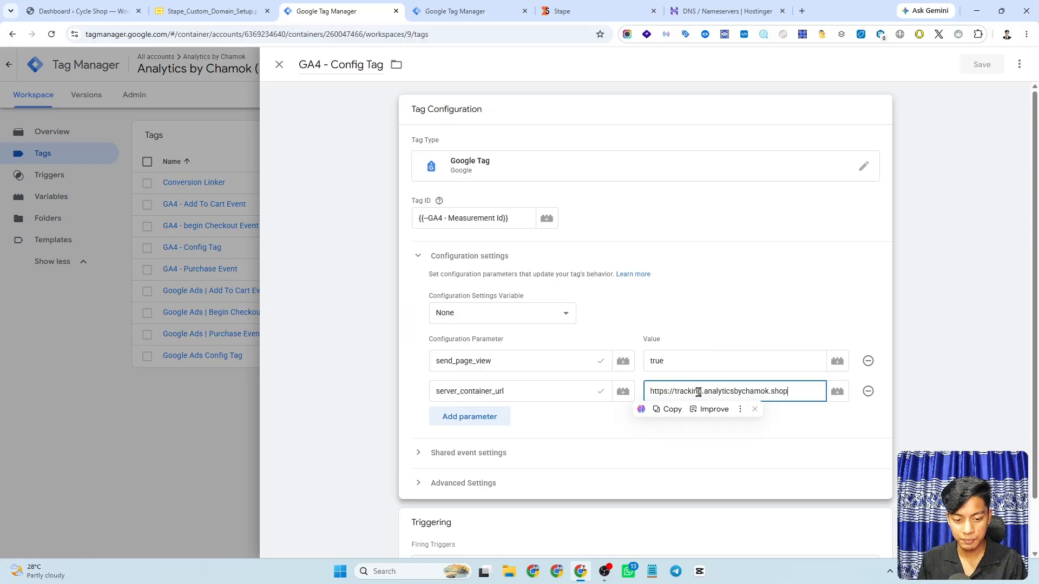
{"action": "left_click", "coordinate": [783, 328]}
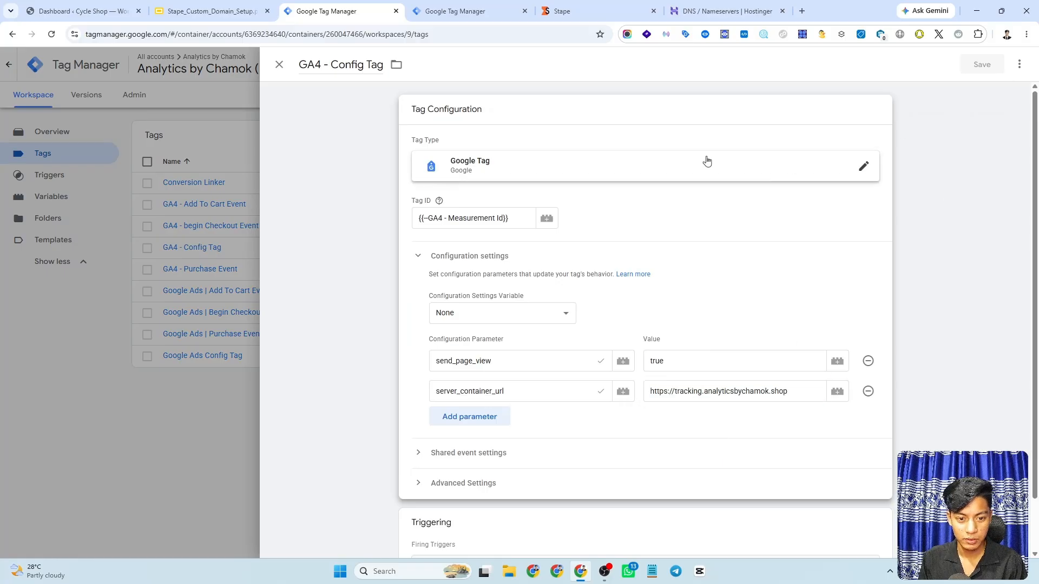
{"action": "left_click", "coordinate": [382, 65]}
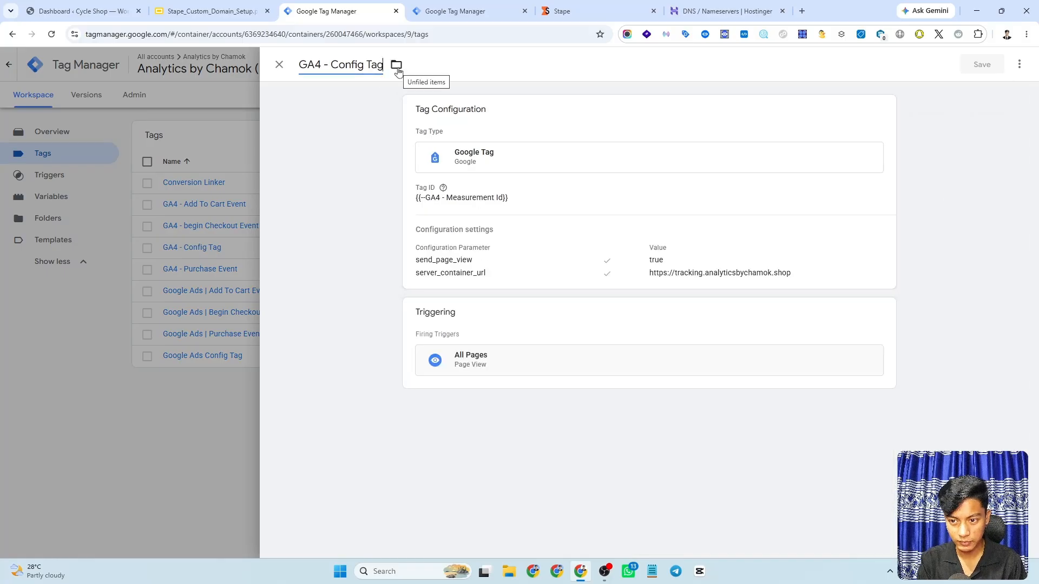
{"action": "left_click", "coordinate": [983, 64]}
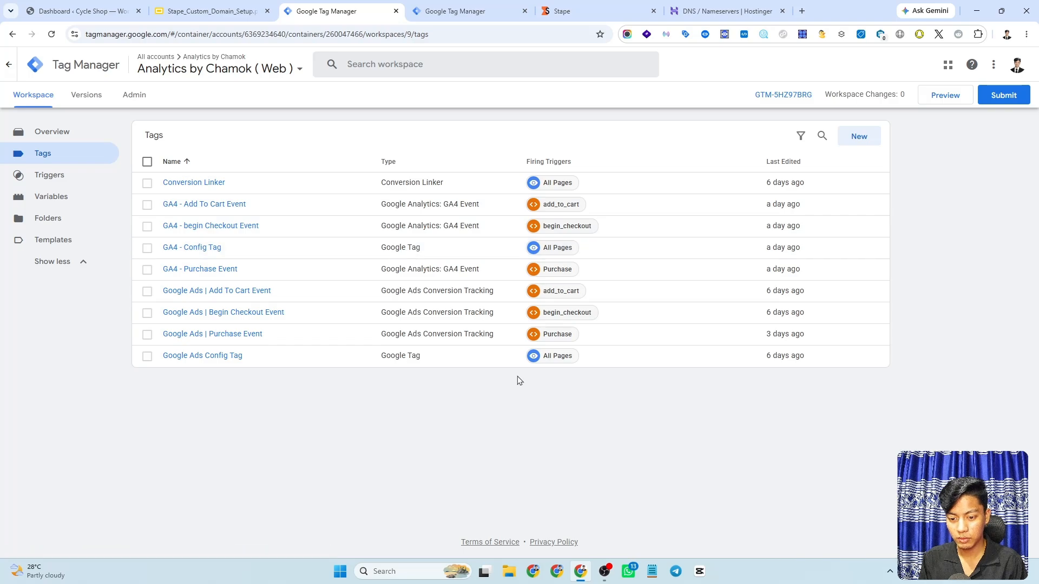
- Publish the web container's workspace as a new version without a name or description, and return to the workspace's list of tags
{"action": "left_click", "coordinate": [1010, 101]}
{"action": "left_click", "coordinate": [1002, 71]}
{"action": "left_click", "coordinate": [635, 383]}
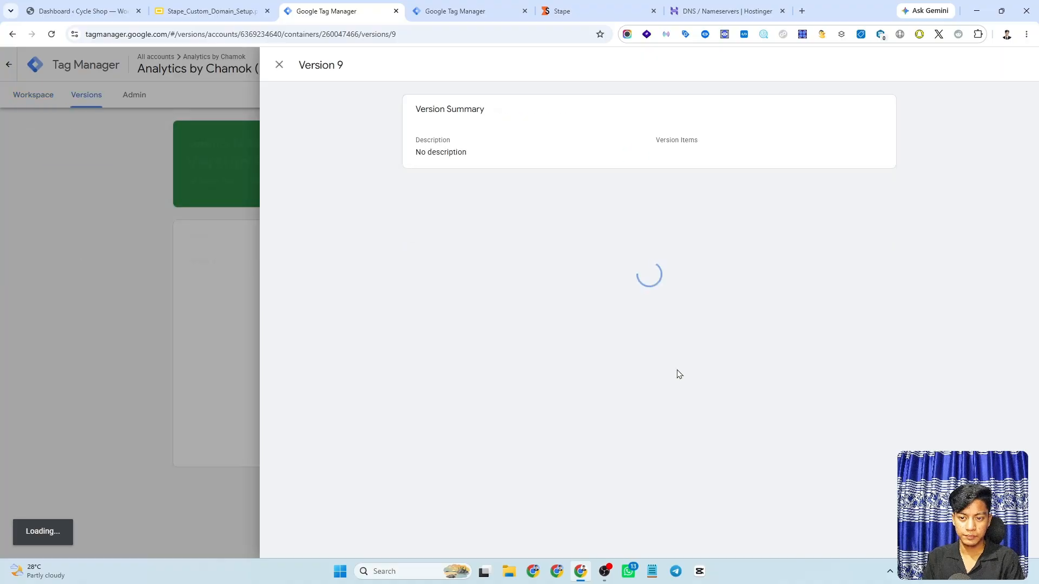
{"action": "left_click", "coordinate": [279, 65]}
{"action": "left_click", "coordinate": [33, 95]}
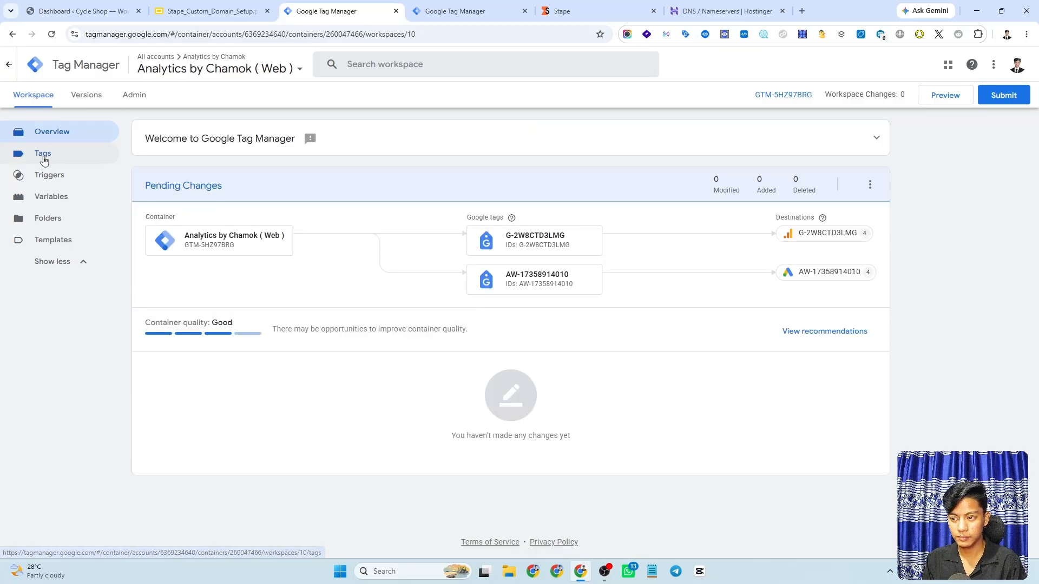
{"action": "left_click", "coordinate": [44, 155]}
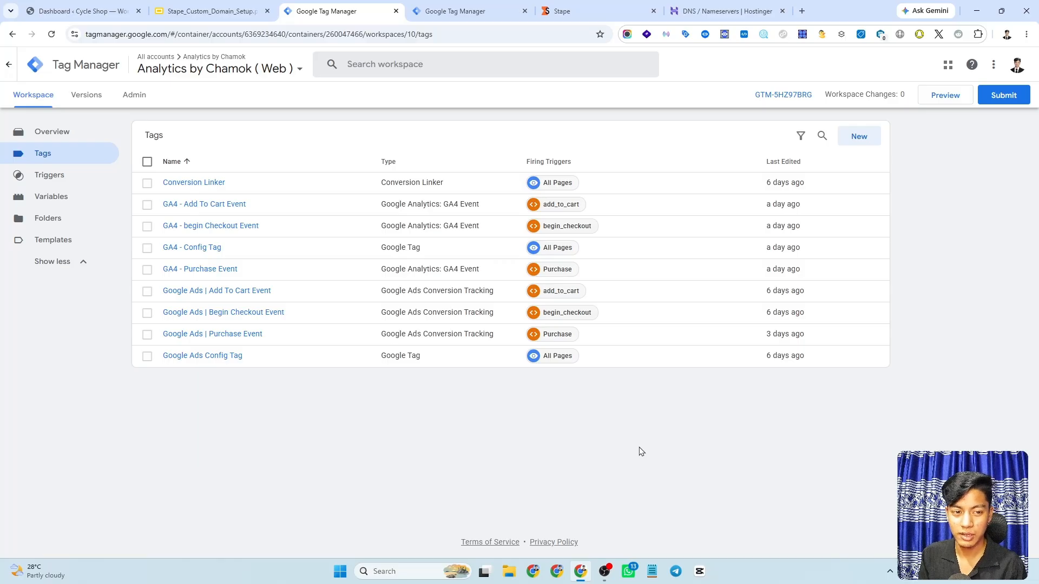
{"action": "left_click", "coordinate": [938, 103]}
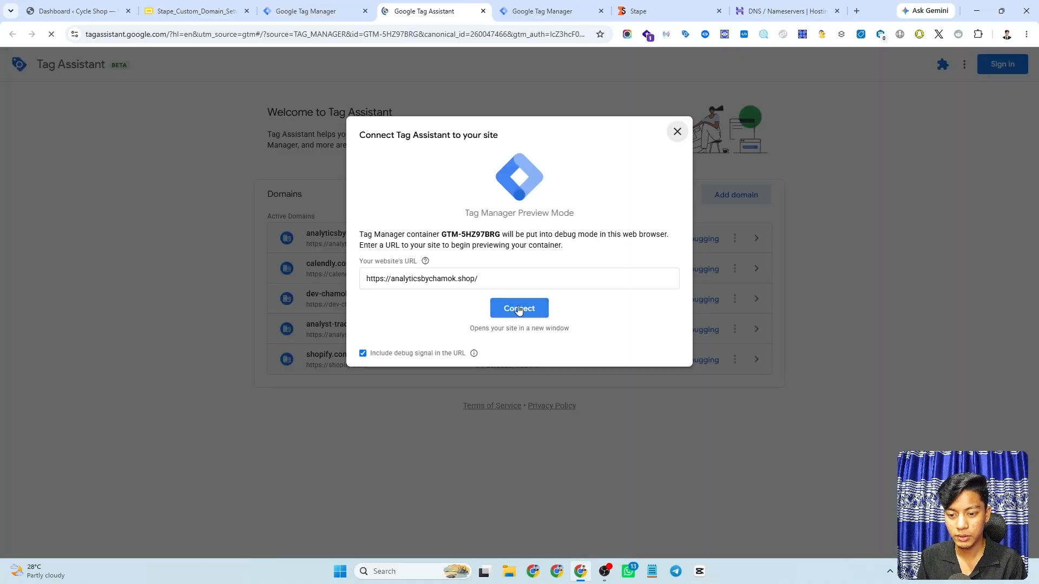
{"action": "left_click", "coordinate": [520, 308]}
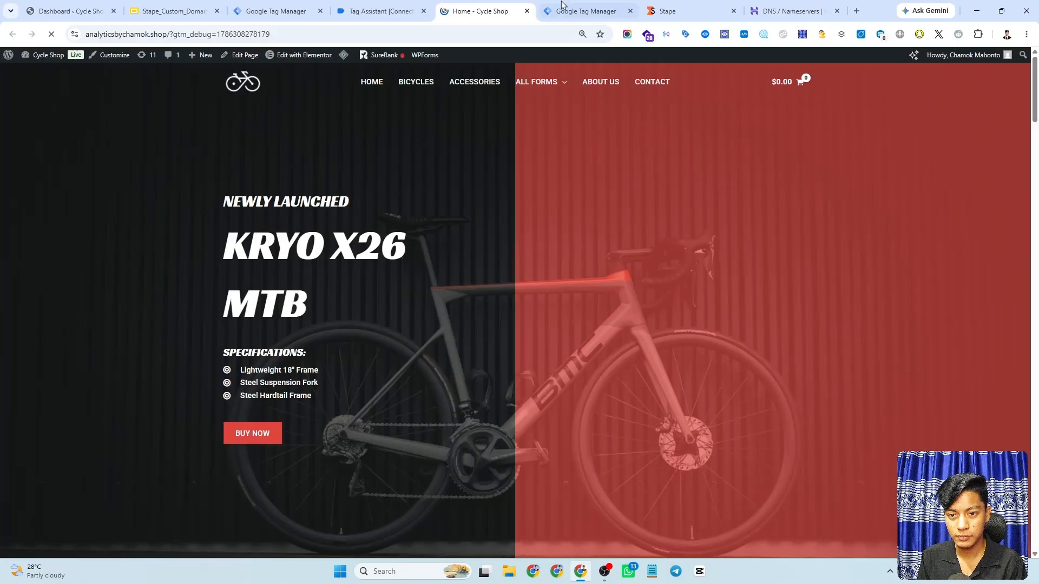
{"action": "left_click", "coordinate": [582, 10]}
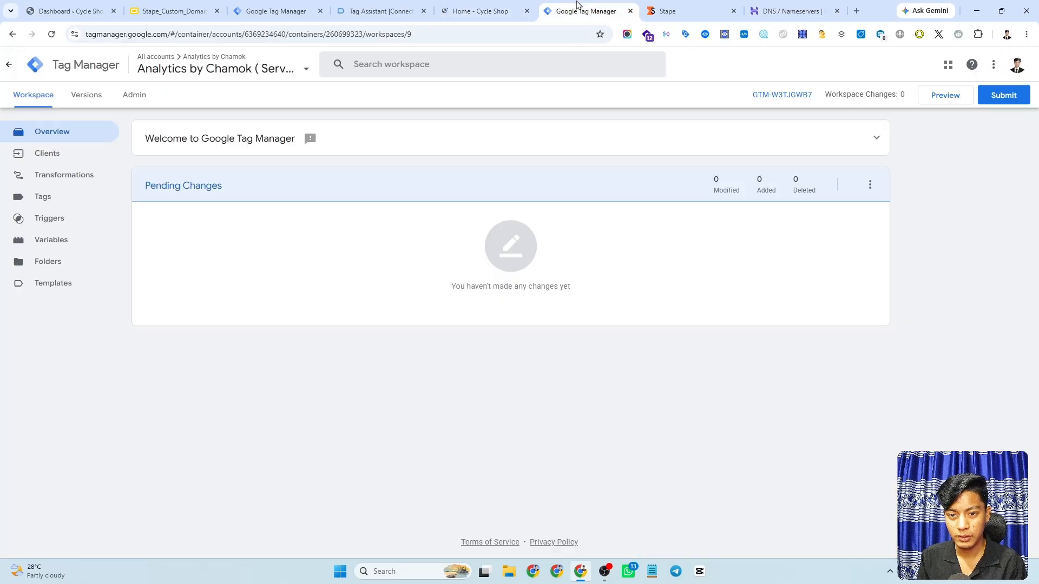
{"action": "left_click", "coordinate": [930, 103]}
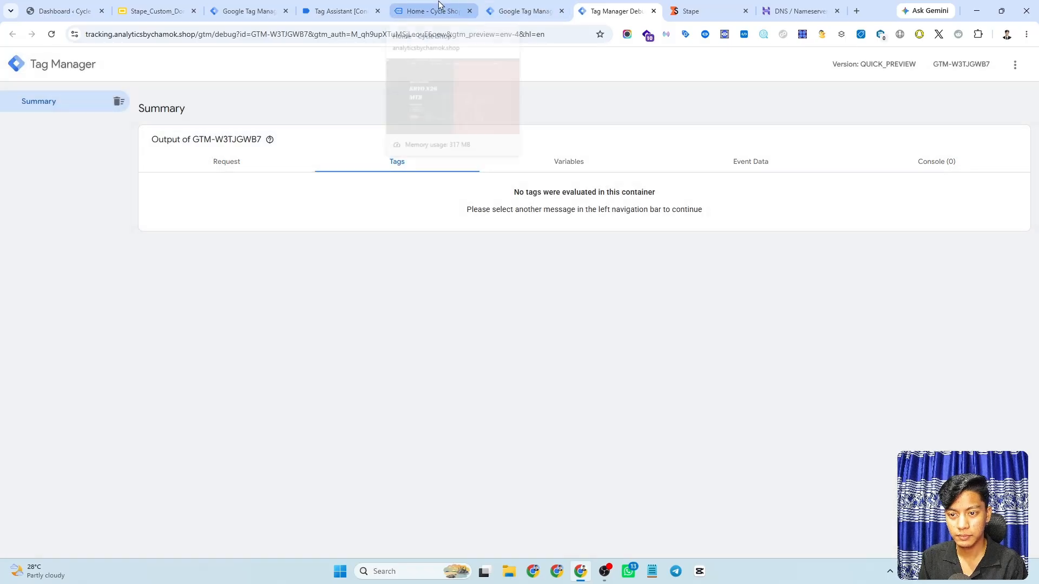
- In the previewed shop, open the Kryo X26 MTB – Model X product from New Arrivals and add it to the cart
{"action": "left_click", "coordinate": [439, 7]}
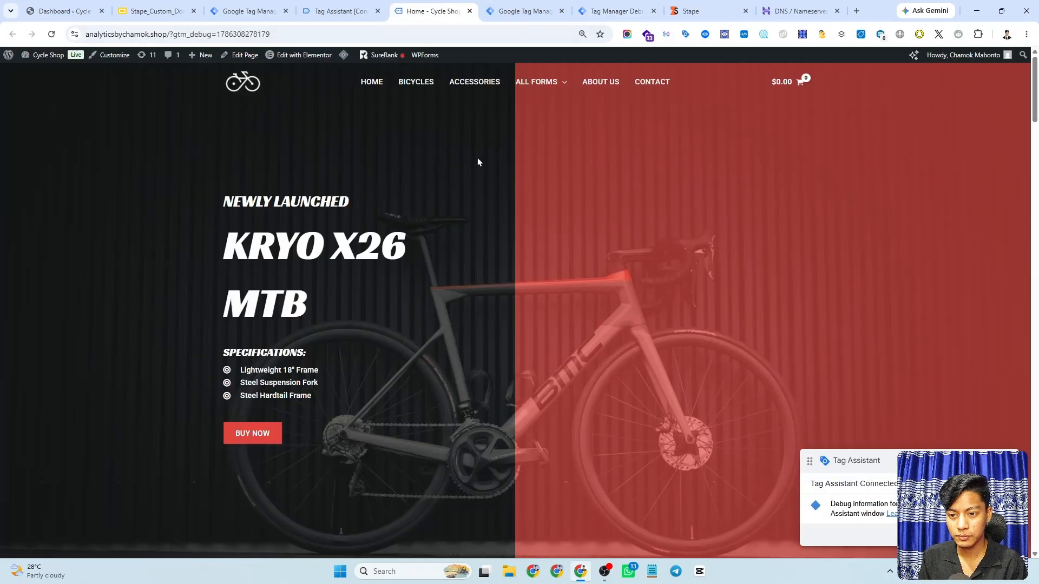
{"action": "scroll", "coordinate": [491, 183], "scroll_direction": "down", "scroll_amount": 8}
{"action": "scroll", "coordinate": [500, 183], "scroll_direction": "down", "scroll_amount": 5}
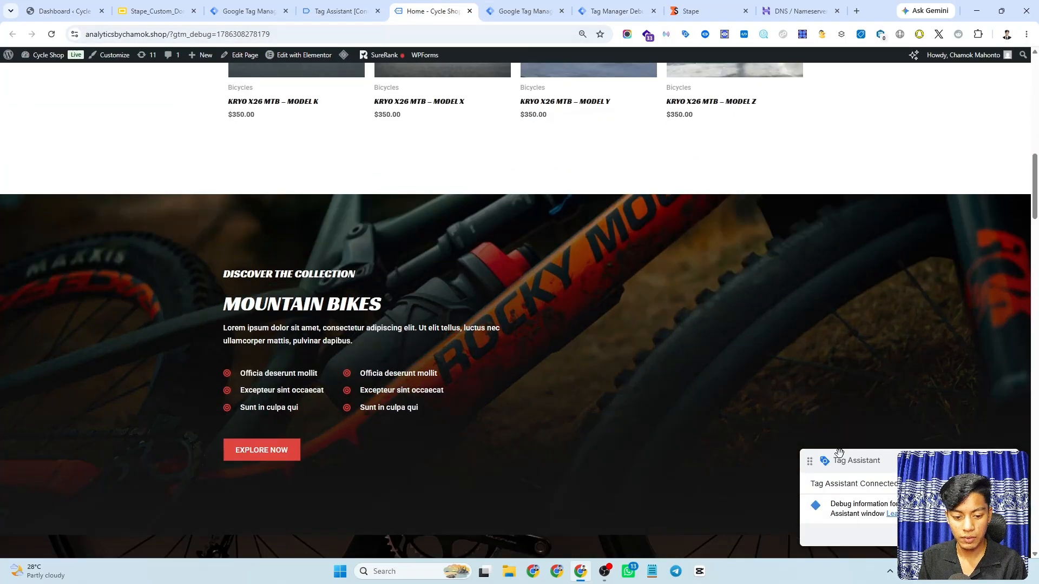
{"action": "left_click_drag", "start_coordinate": [902, 465], "coordinate": [898, 209]}
{"action": "scroll", "coordinate": [405, 301], "scroll_direction": "up", "scroll_amount": 5}
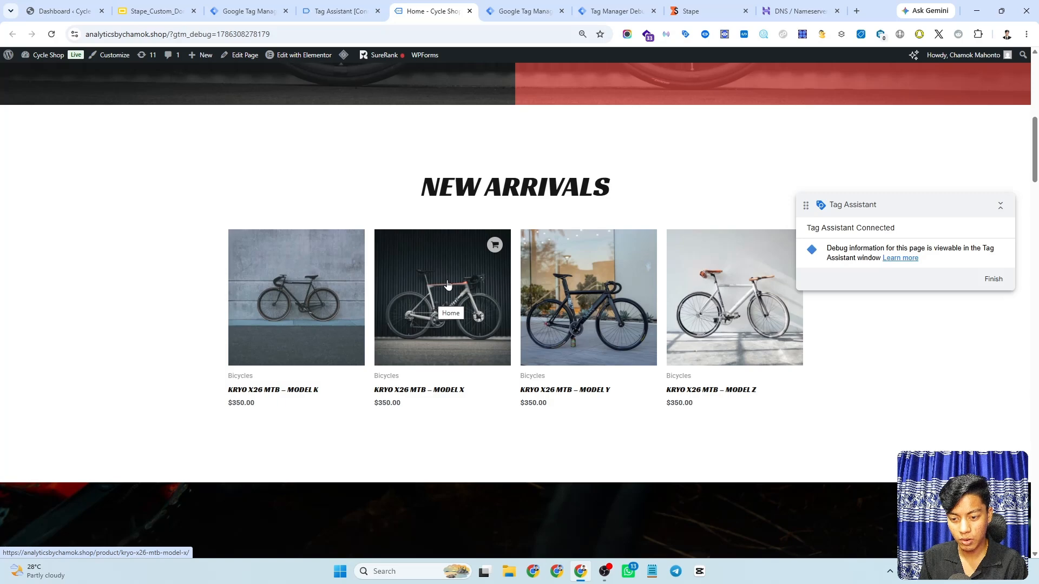
{"action": "left_click", "coordinate": [442, 290]}
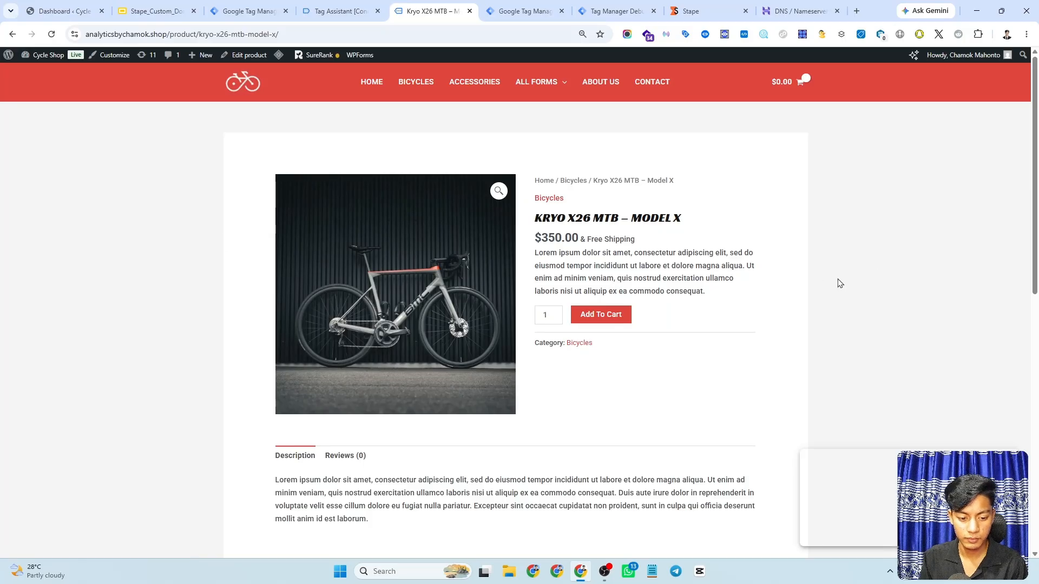
{"action": "scroll", "coordinate": [733, 276], "scroll_direction": "down", "scroll_amount": 1}
{"action": "scroll", "coordinate": [734, 277], "scroll_direction": "down", "scroll_amount": 2}
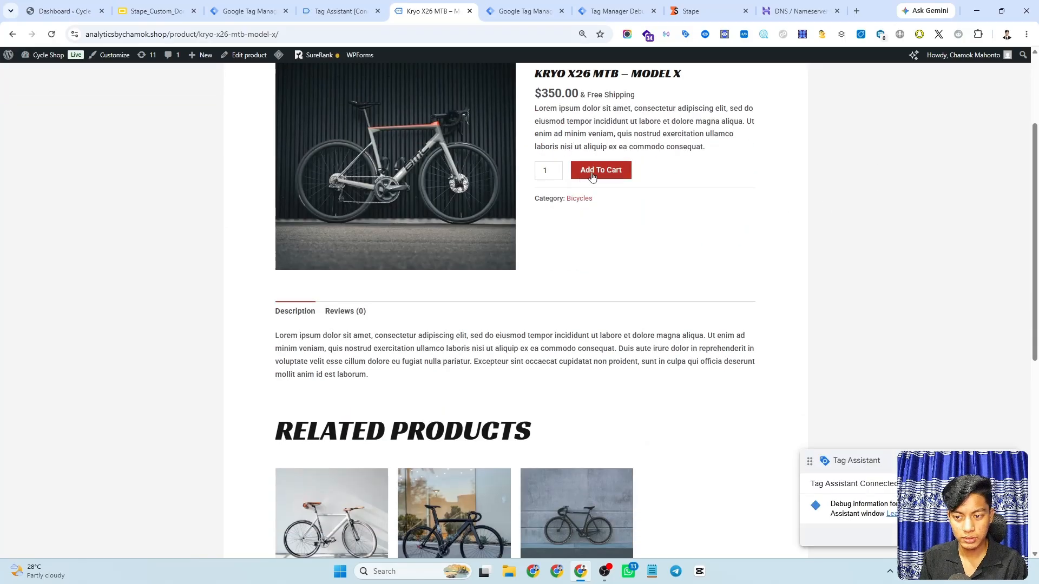
{"action": "left_click", "coordinate": [592, 172]}
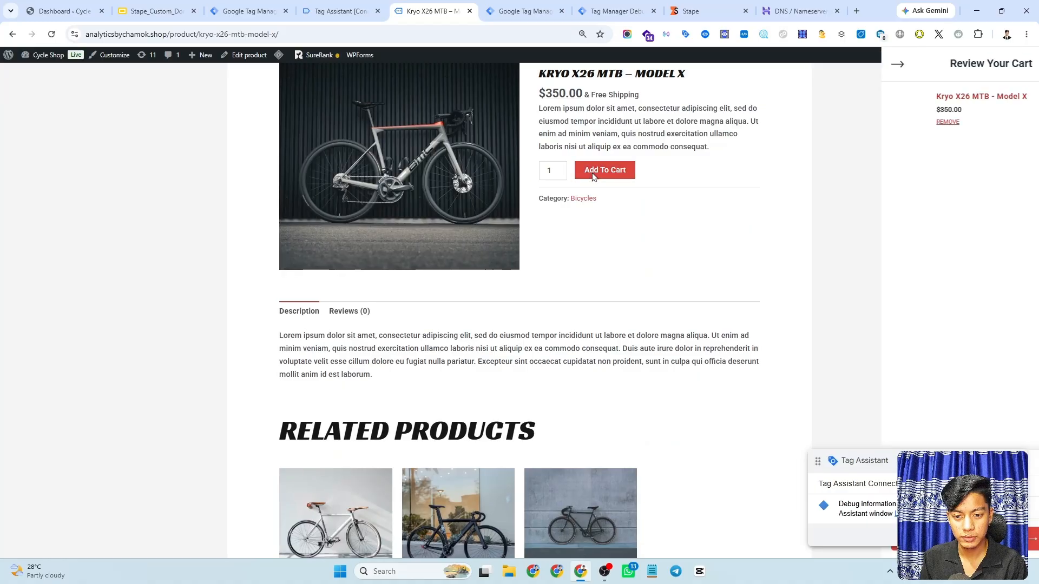
- Proceed from the cart to checkout and place the cash-on-delivery order with the prefilled billing details
{"action": "left_click_drag", "start_coordinate": [884, 455], "coordinate": [414, 420]}
{"action": "left_click", "coordinate": [929, 538]}
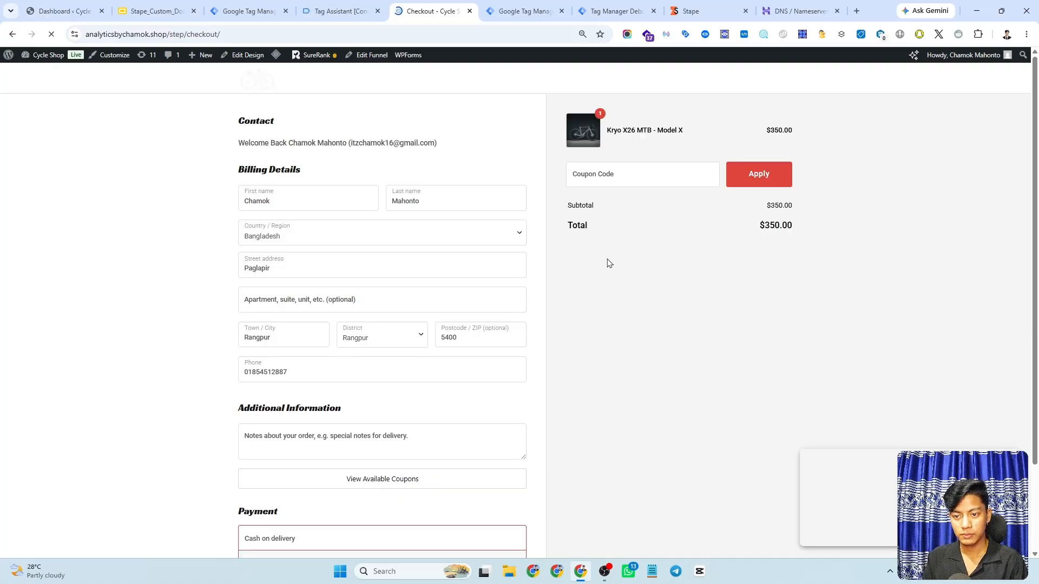
{"action": "scroll", "coordinate": [599, 262], "scroll_direction": "down", "scroll_amount": 1}
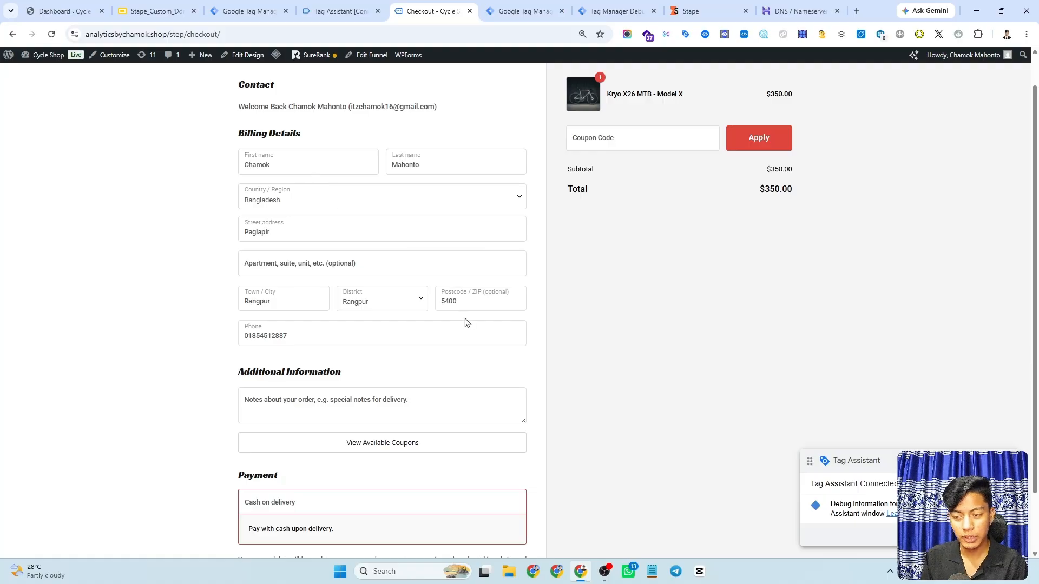
{"action": "scroll", "coordinate": [468, 296], "scroll_direction": "down", "scroll_amount": 2}
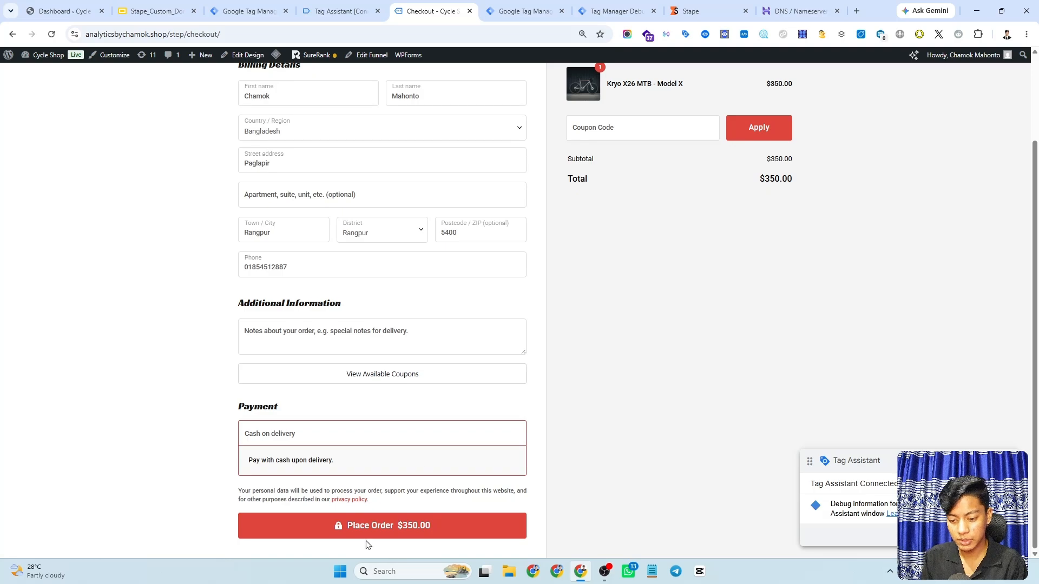
{"action": "left_click", "coordinate": [380, 527]}
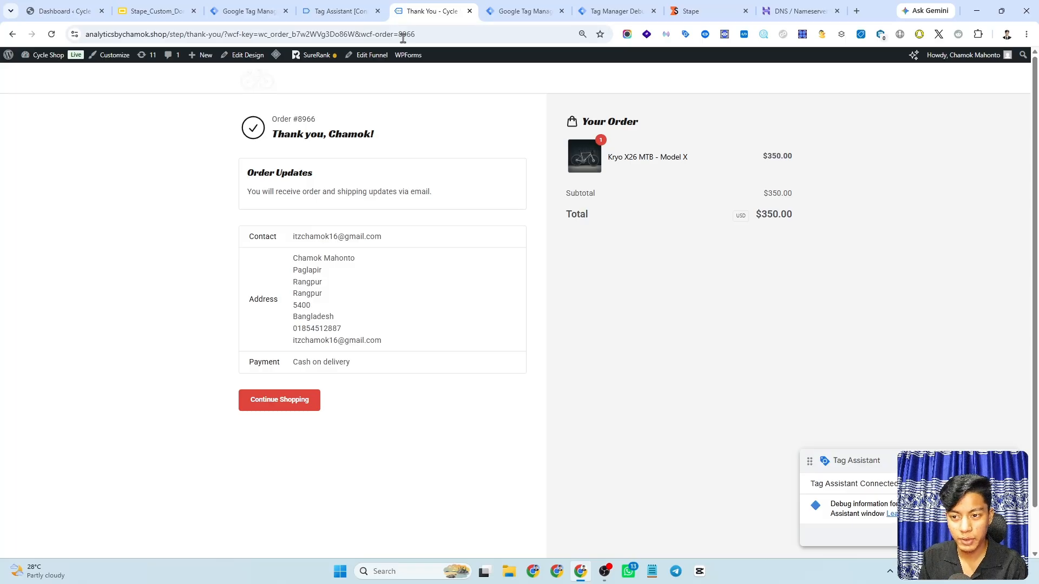
- Review the tags fired in Tag Assistant for the web container, and switch to the server container's debug view
{"action": "left_click", "coordinate": [331, 9]}
{"action": "left_click", "coordinate": [513, 252]}
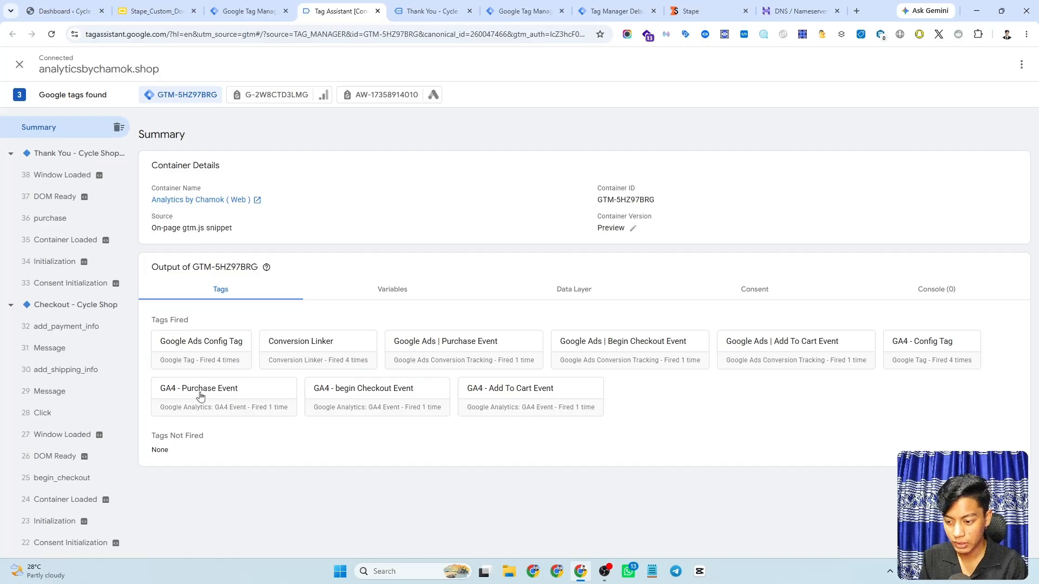
{"action": "left_click", "coordinate": [600, 10]}
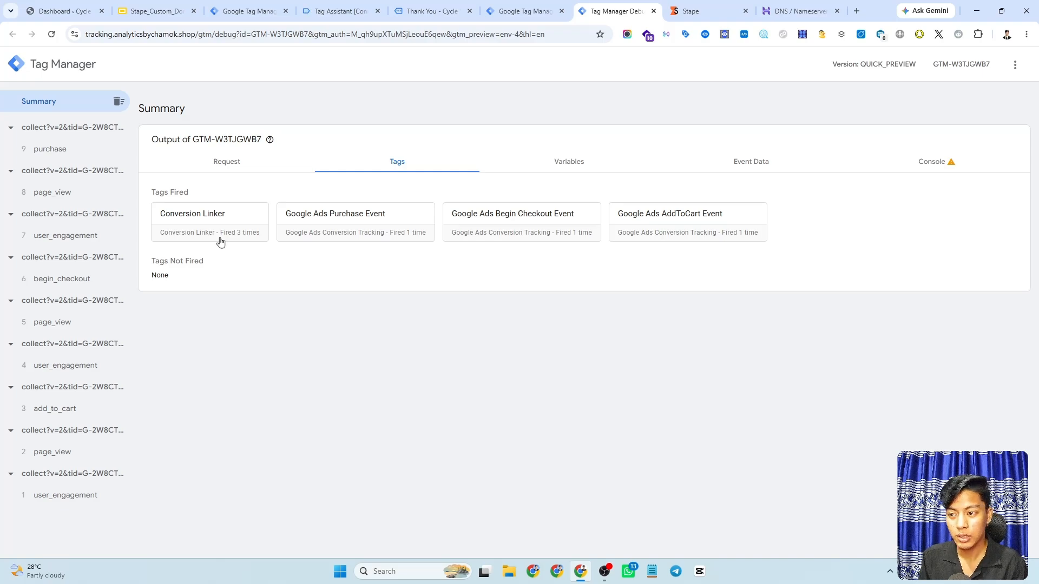
- Check the domain in the address of the server container's debug page
{"action": "left_click_drag", "start_coordinate": [196, 39], "coordinate": [75, 43]}
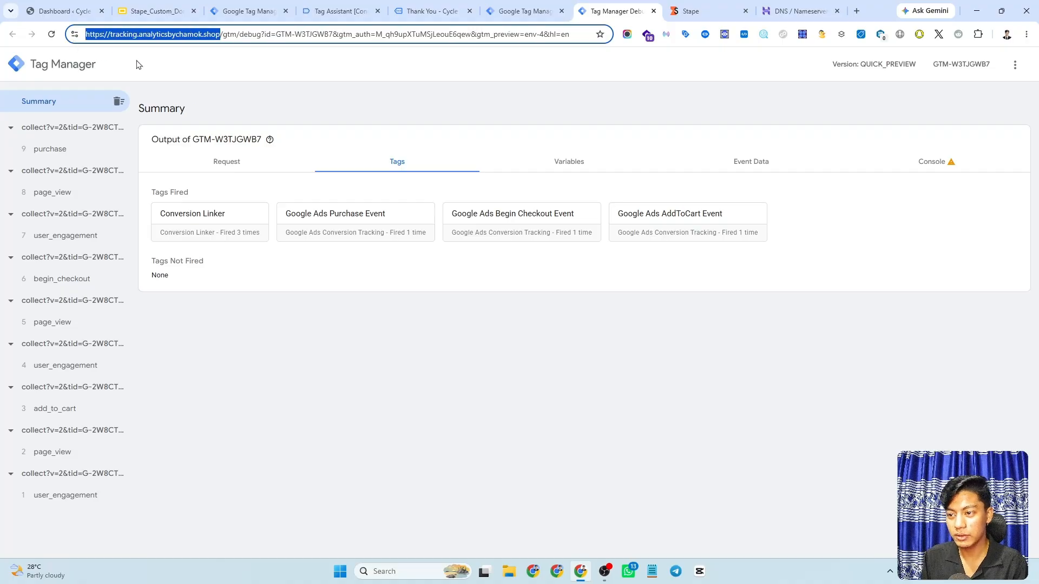
{"action": "left_click", "coordinate": [177, 50]}
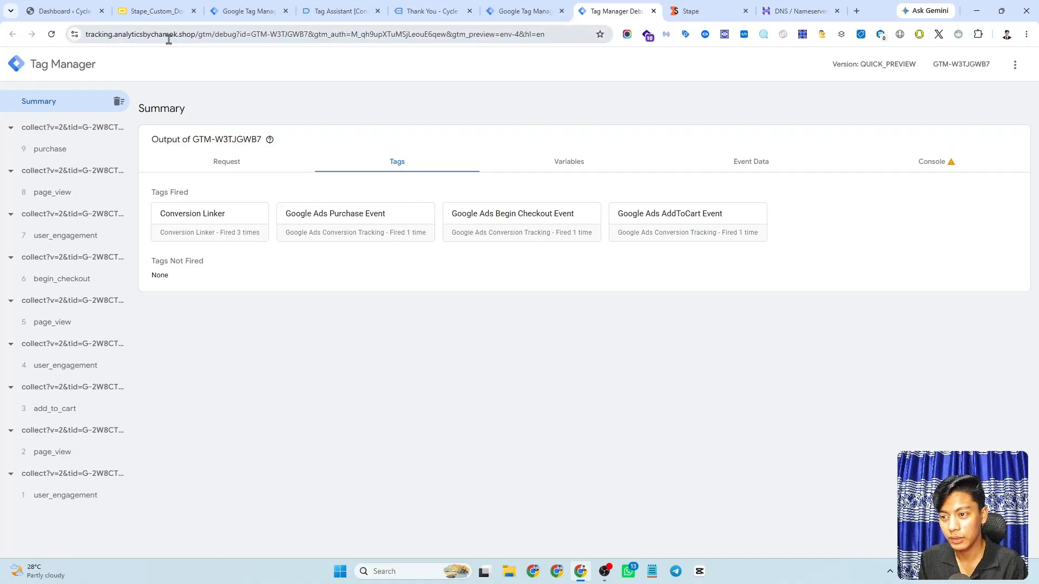
{"action": "left_click_drag", "start_coordinate": [198, 33], "coordinate": [83, 34]}
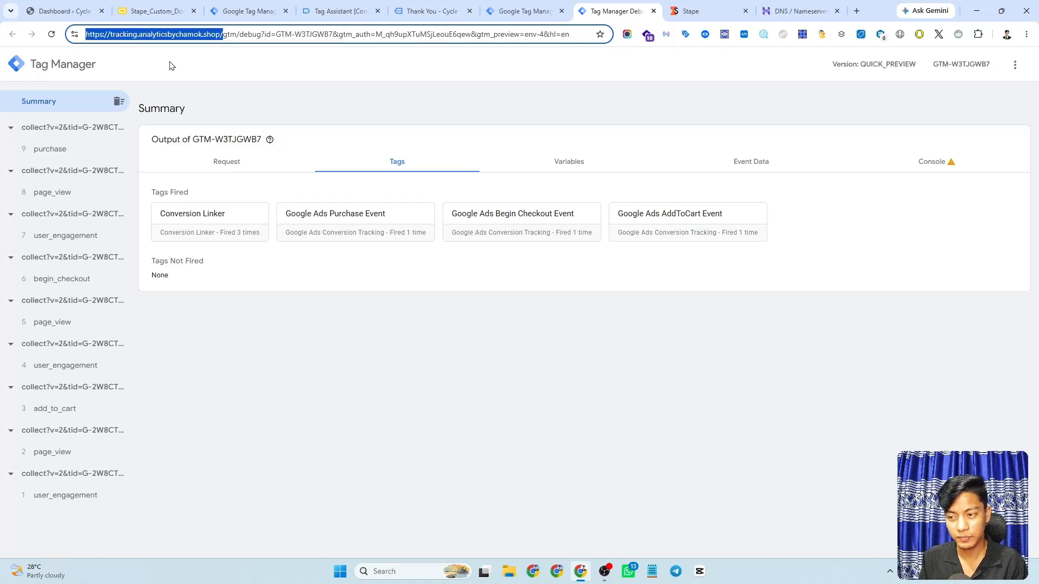
{"action": "left_click", "coordinate": [169, 66]}
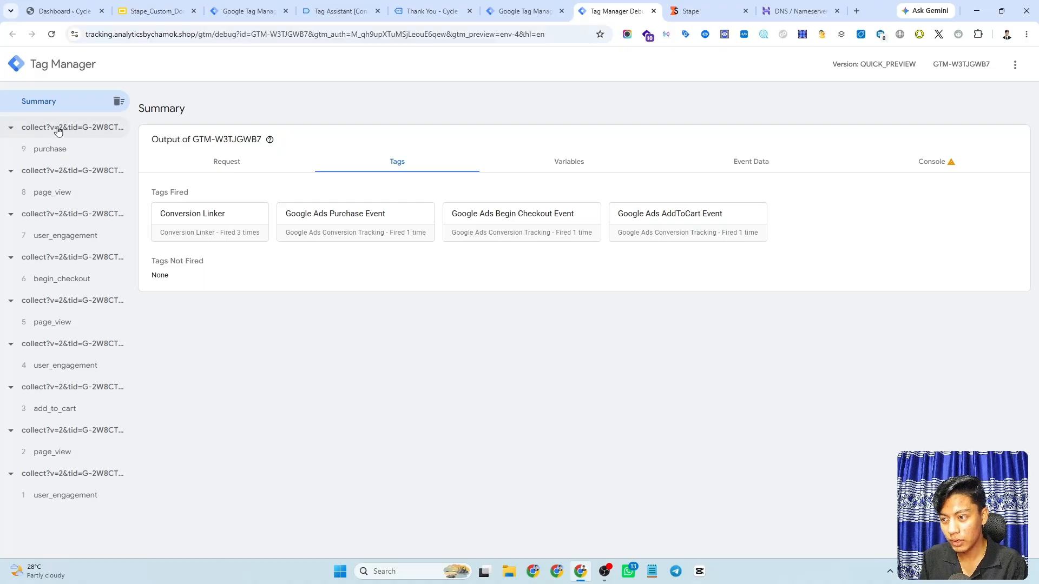
- Open the purchase event's incoming HTTP request in the server container preview and go to its request headers
{"action": "left_click", "coordinate": [54, 146]}
{"action": "left_click", "coordinate": [250, 161]}
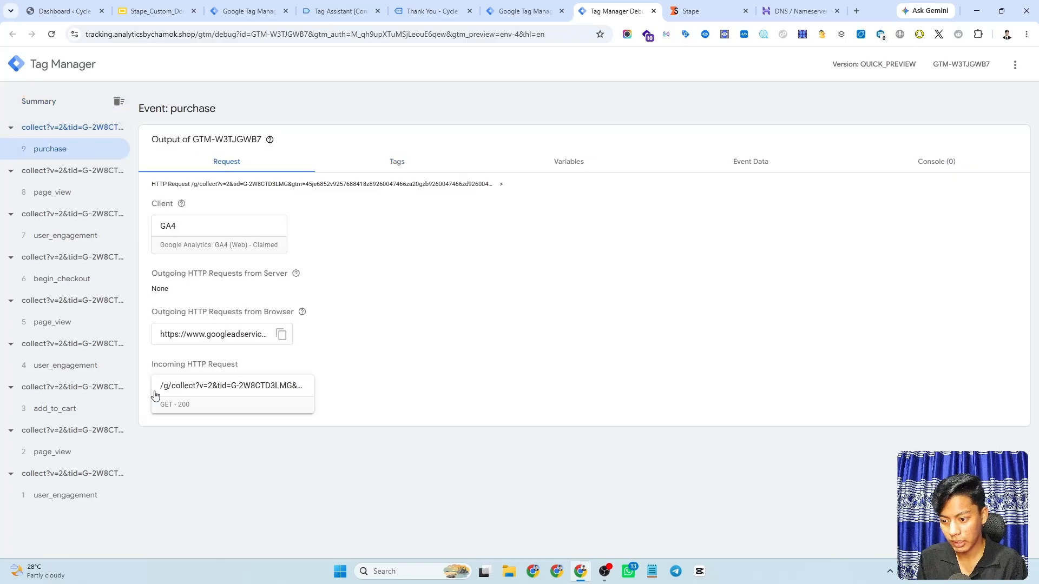
{"action": "left_click", "coordinate": [218, 392]}
{"action": "scroll", "coordinate": [565, 317], "scroll_direction": "down", "scroll_amount": 5}
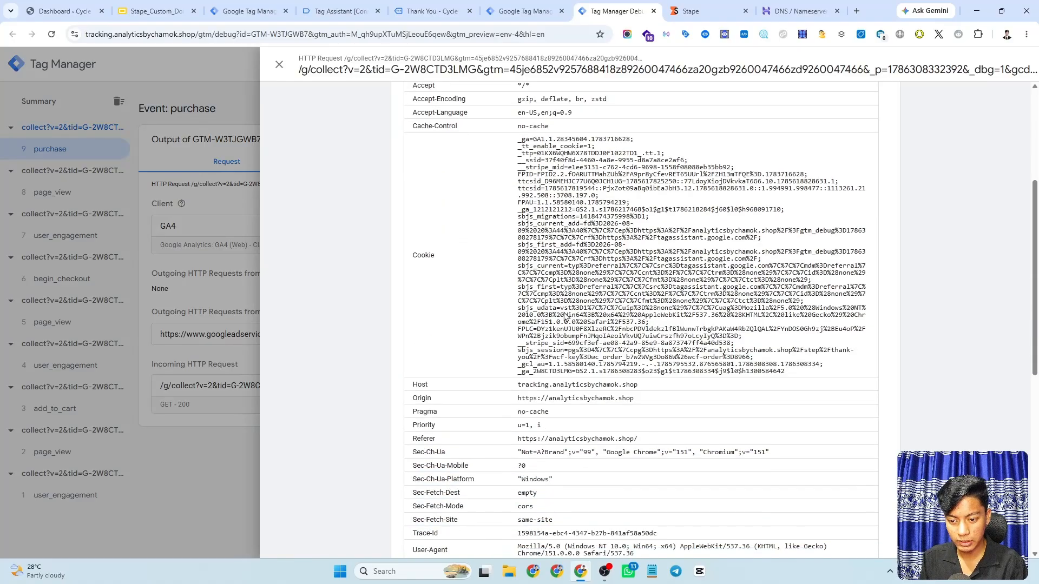
{"action": "scroll", "coordinate": [565, 317], "scroll_direction": "down", "scroll_amount": 3}
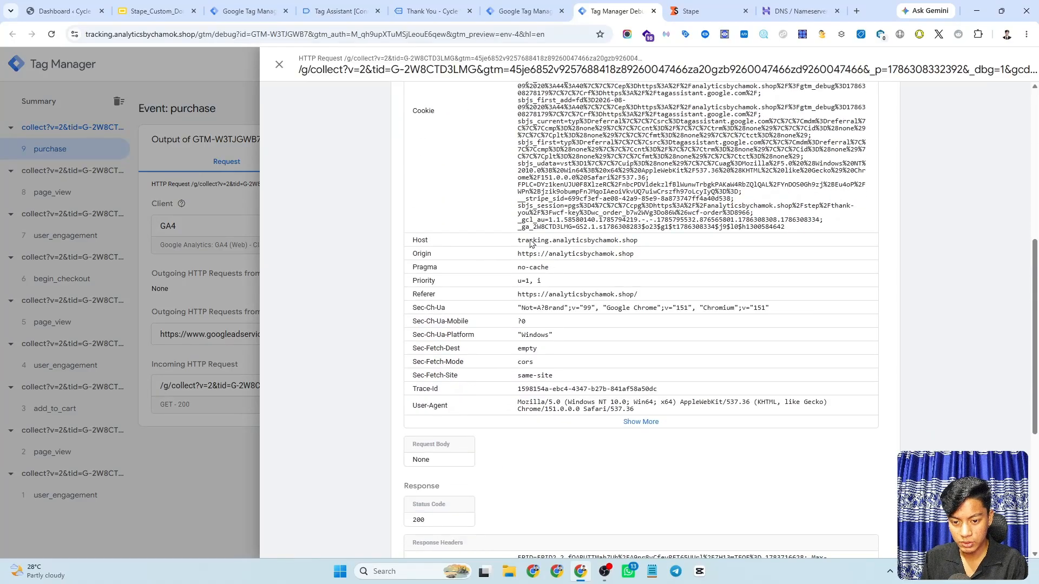
- Examine the Host and Origin headers of the incoming purchase request for the tracking domain, and close the request details
{"action": "left_click_drag", "start_coordinate": [519, 240], "coordinate": [485, 242]}
{"action": "left_click", "coordinate": [643, 243]}
{"action": "left_click", "coordinate": [485, 243]}
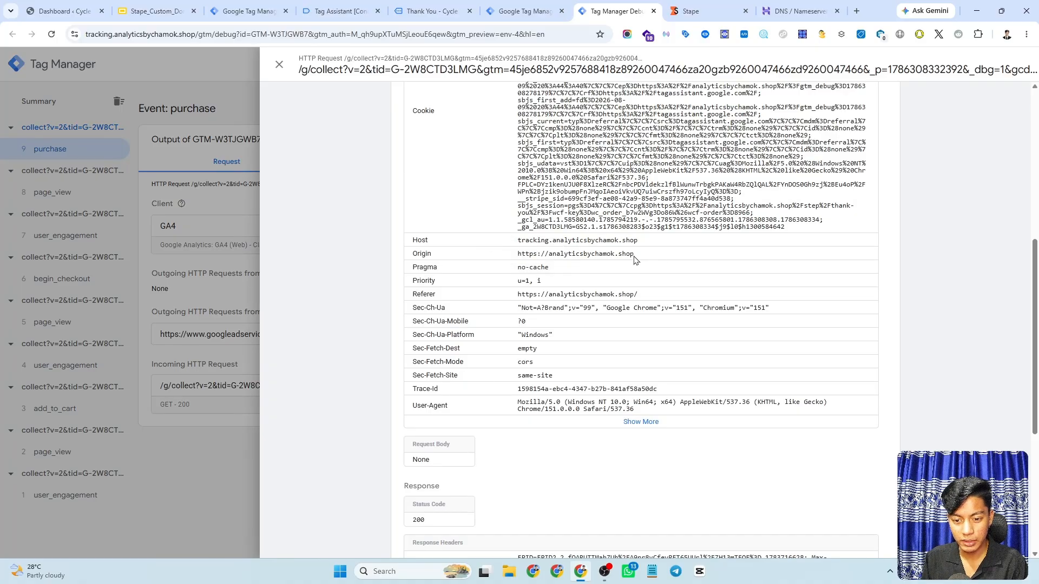
{"action": "left_click_drag", "start_coordinate": [633, 257], "coordinate": [494, 257]}
{"action": "left_click", "coordinate": [494, 258]}
{"action": "triple_click", "coordinate": [554, 257]}
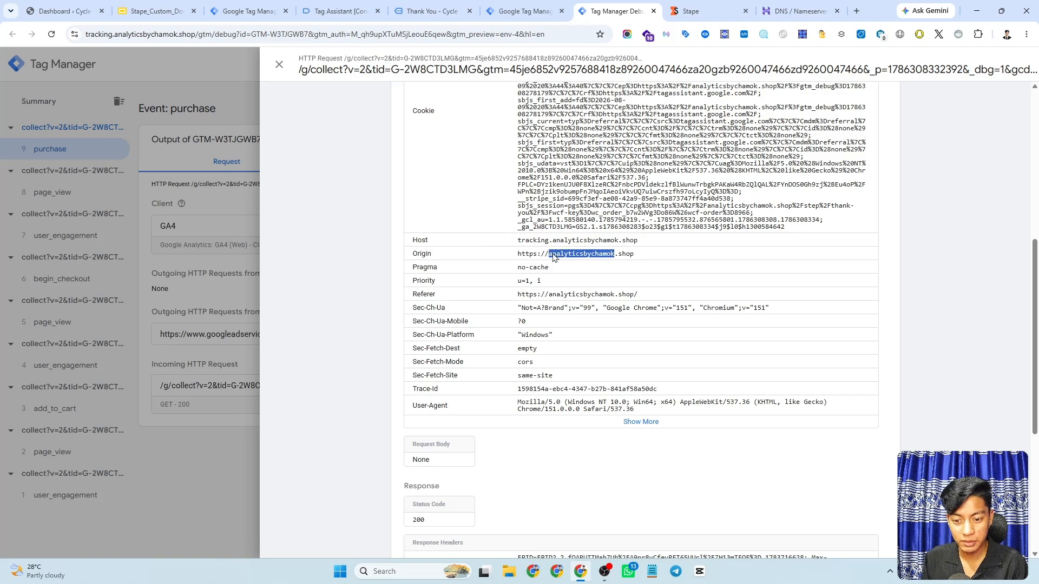
{"action": "left_click", "coordinate": [645, 255]}
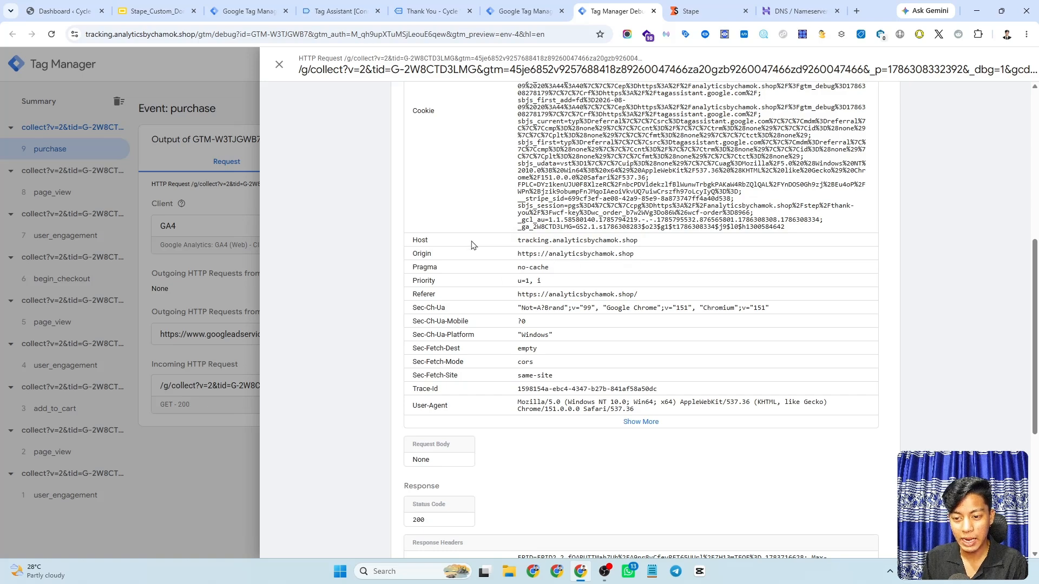
{"action": "left_click_drag", "start_coordinate": [487, 243], "coordinate": [648, 246]}
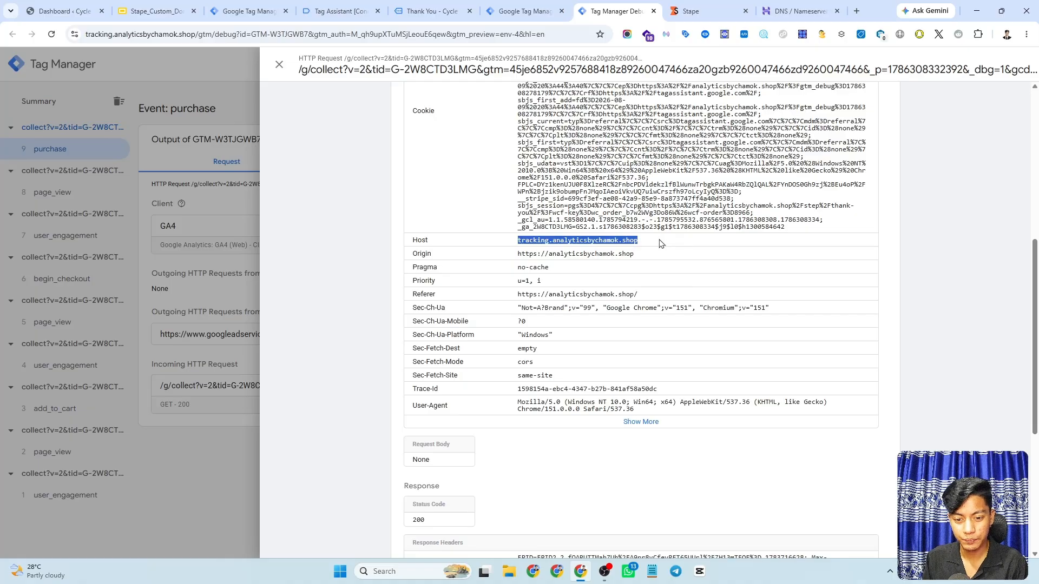
{"action": "left_click", "coordinate": [655, 244]}
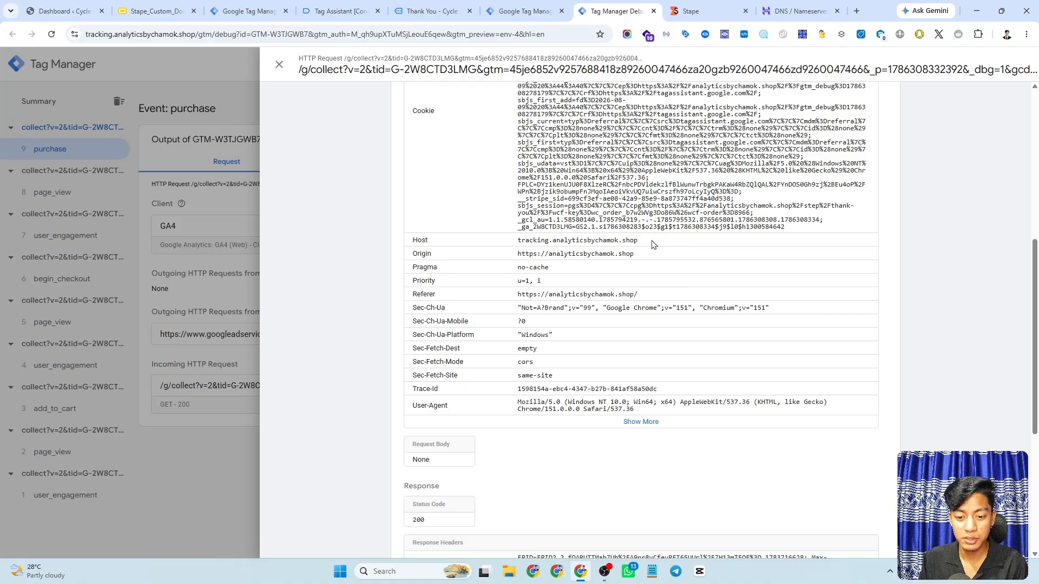
{"action": "left_click_drag", "start_coordinate": [649, 244], "coordinate": [512, 244]}
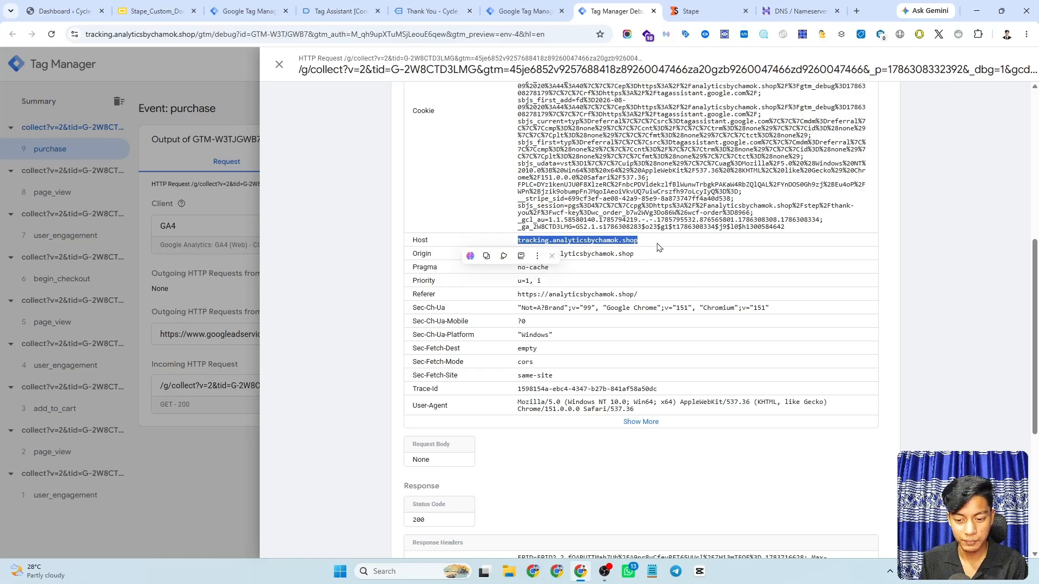
{"action": "left_click", "coordinate": [657, 244]}
{"action": "scroll", "coordinate": [649, 281], "scroll_direction": "down", "scroll_amount": 5}
{"action": "key", "text": "Escape"}
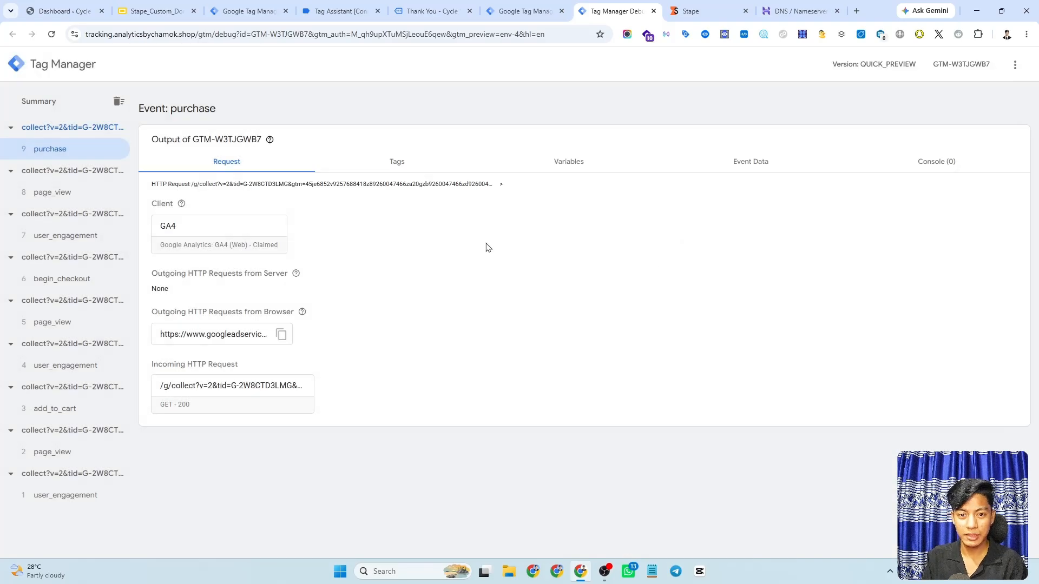